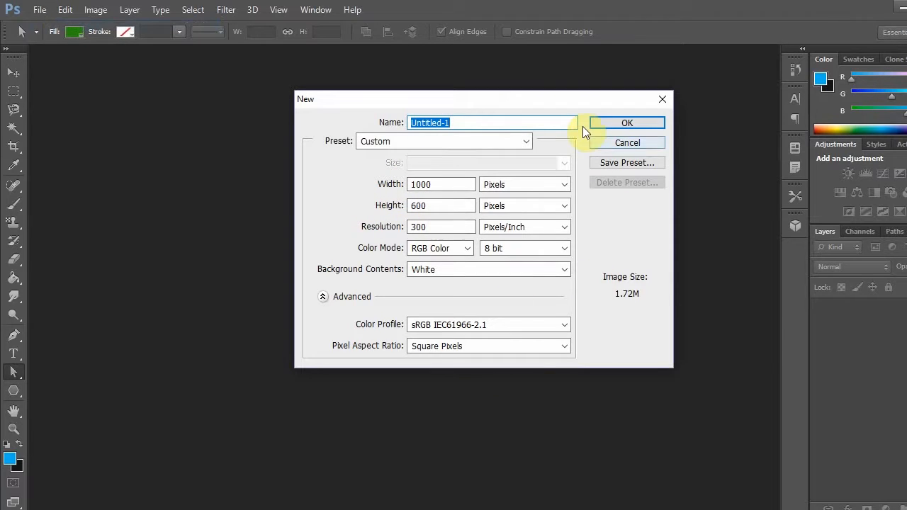
- Create a 1000 × 600 px document named "My tree" and convert its background into a regular layer
type("My ")
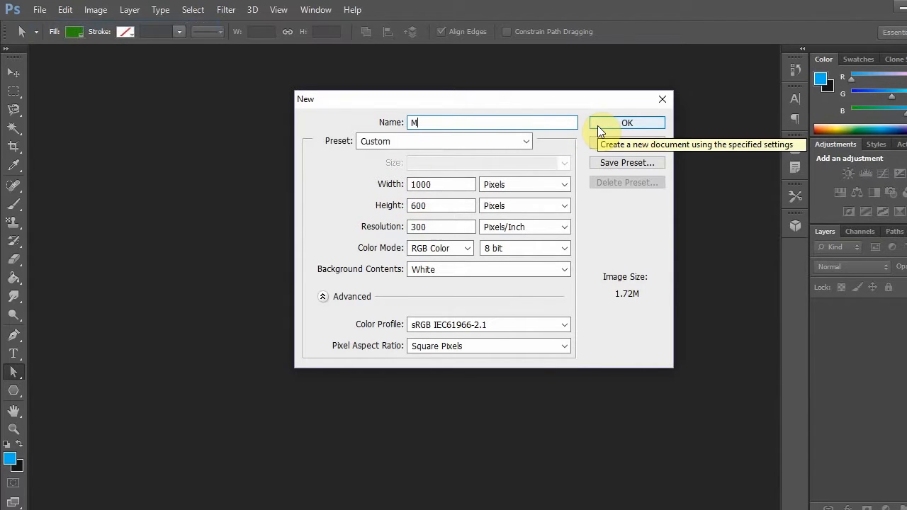
type("tree")
key("Return")
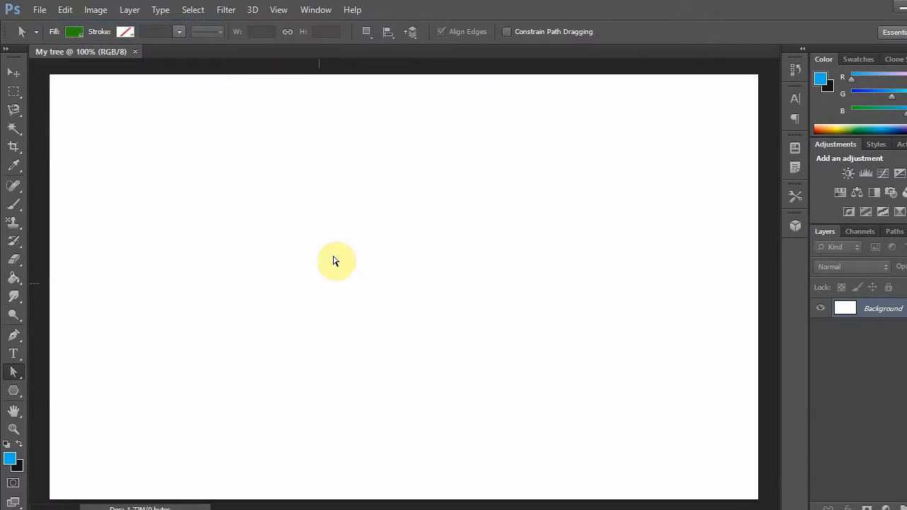
double_click(879, 310)
key("Return")
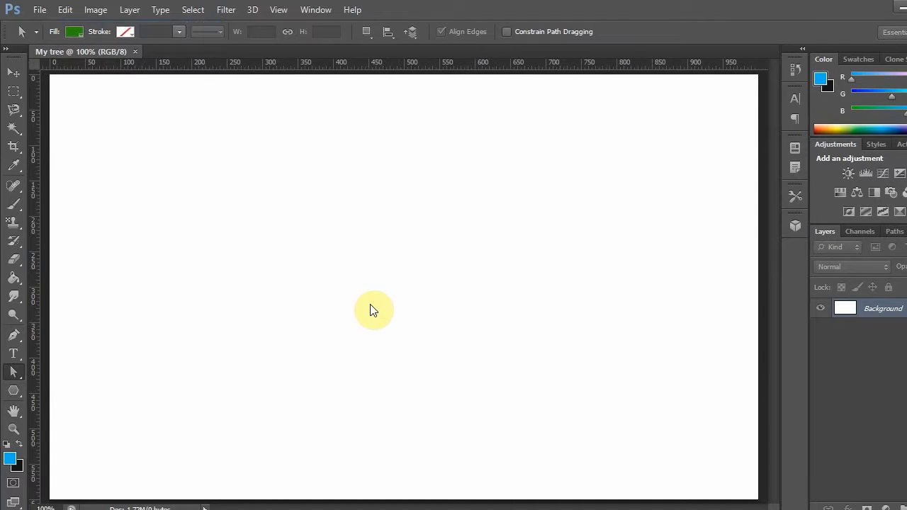
- Draw a four-sided polygon shape 50 px wide and 50 px high near the middle of the canvas
left_click(14, 392)
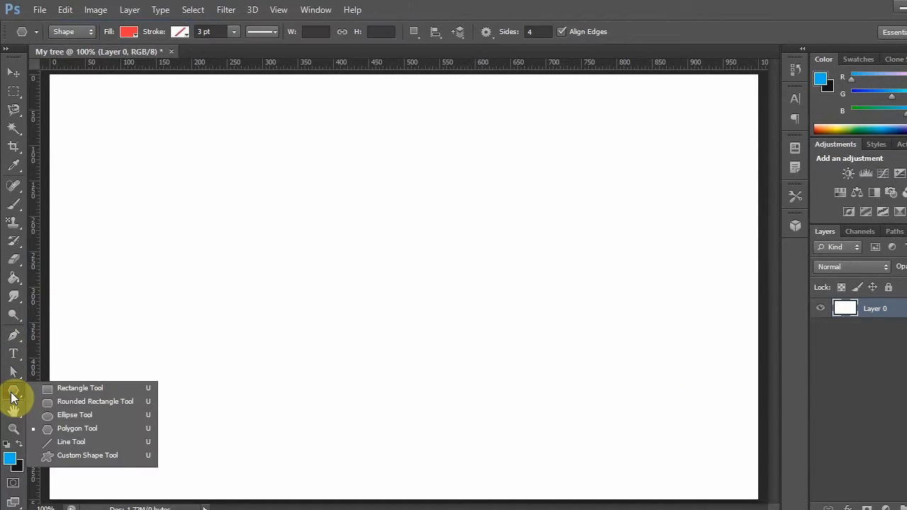
left_click(79, 428)
left_click(346, 269)
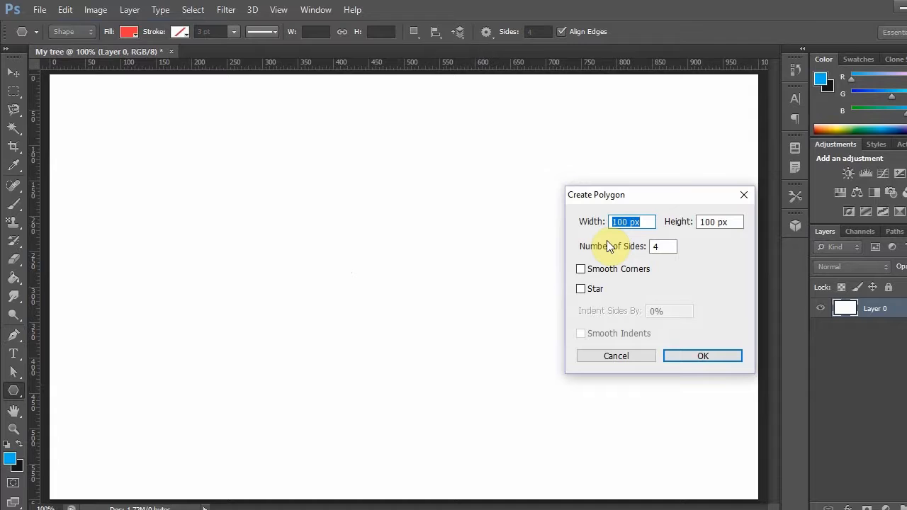
type("50")
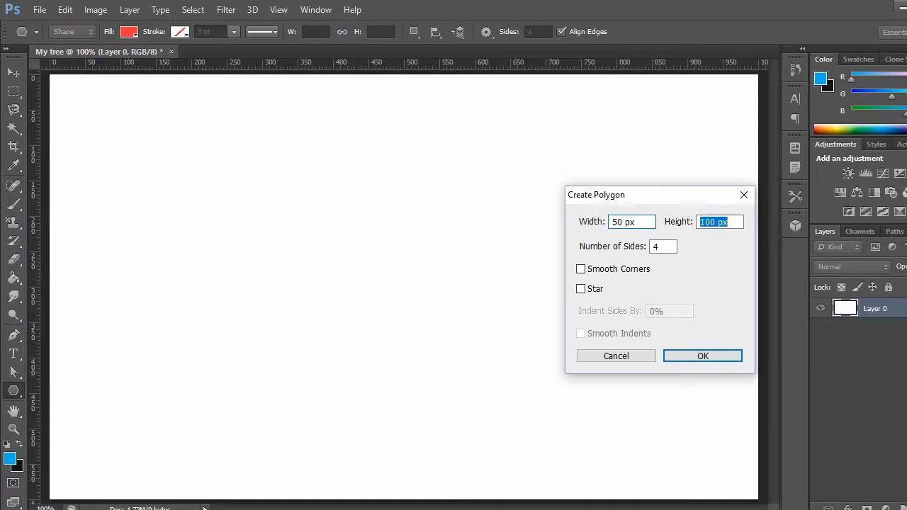
key("Return")
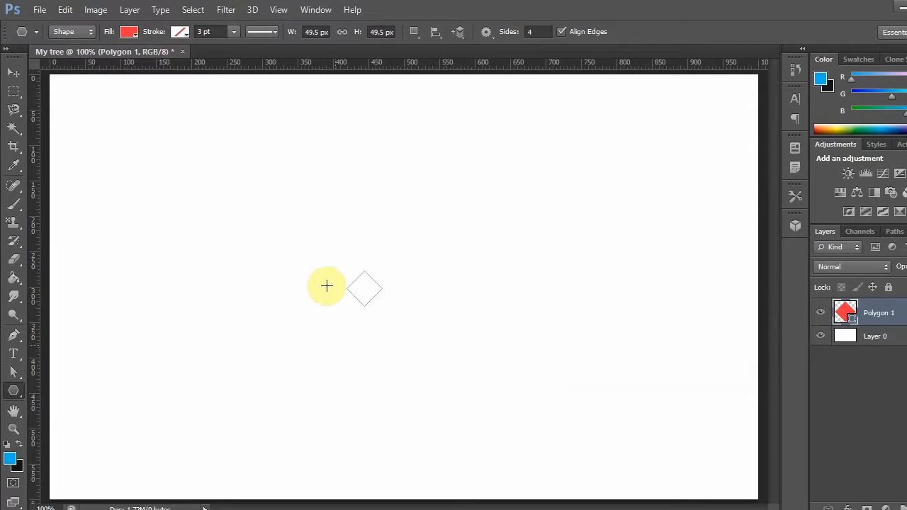
- Place a vertical and a horizontal guide crossing at the centre of the red diamond
left_click(19, 74)
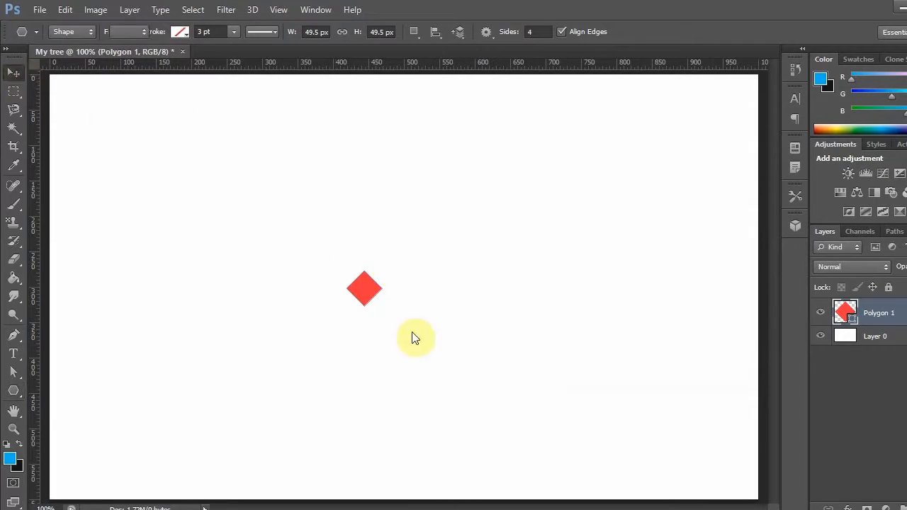
scroll(355, 305, "up", 3)
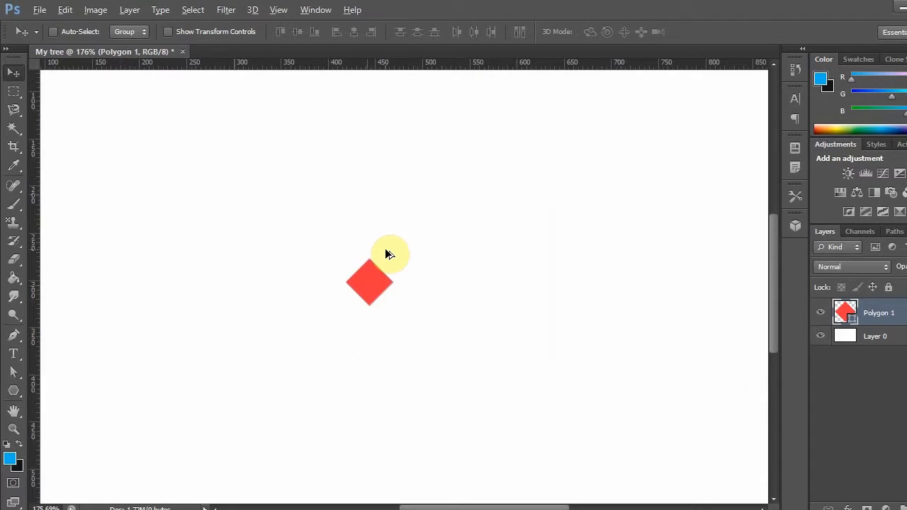
scroll(330, 269, "up", 2)
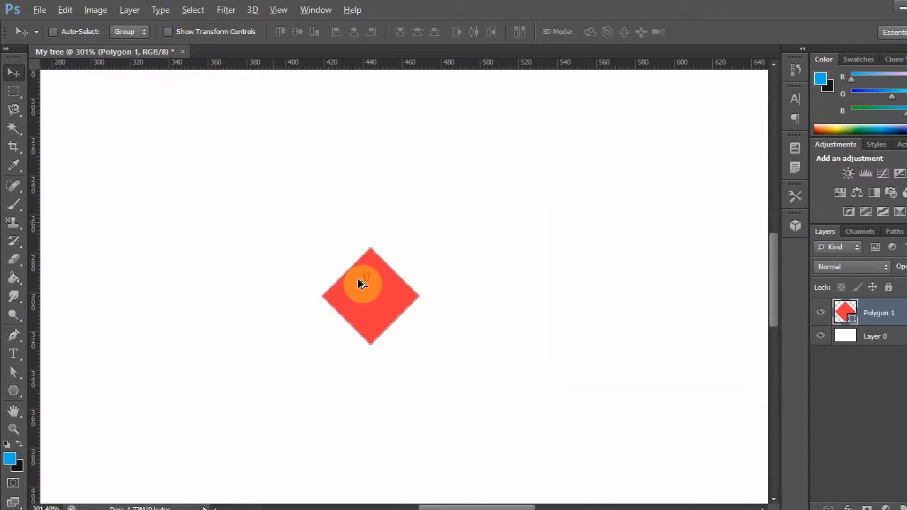
scroll(355, 276, "up", 1)
left_click_drag(397, 62, 383, 300)
left_click_drag(35, 299, 376, 306)
- Move the diamond's bottom anchor point up to the guide intersection so the shape becomes a flat-based triangle
left_click(10, 379)
mouse_move(353, 353)
left_mouse_down()
mouse_move(410, 366)
mouse_move(375, 370)
left_mouse_up()
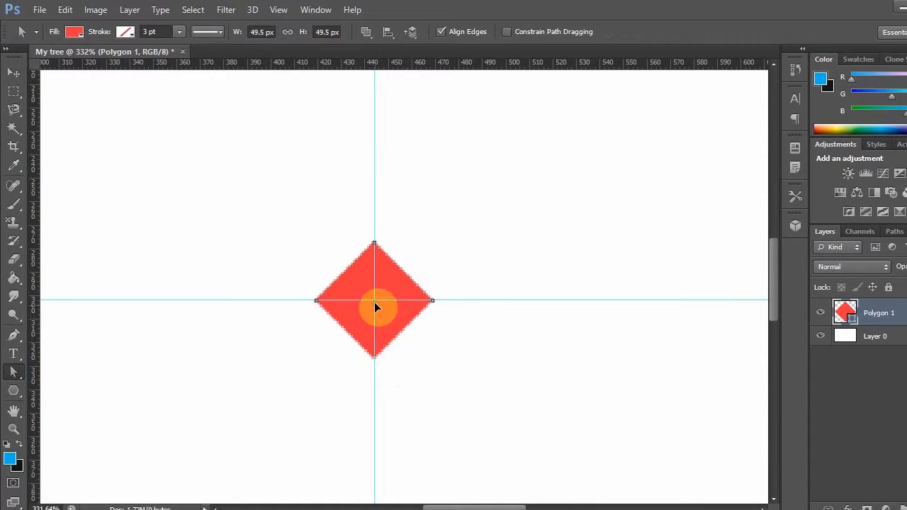
key("Delete")
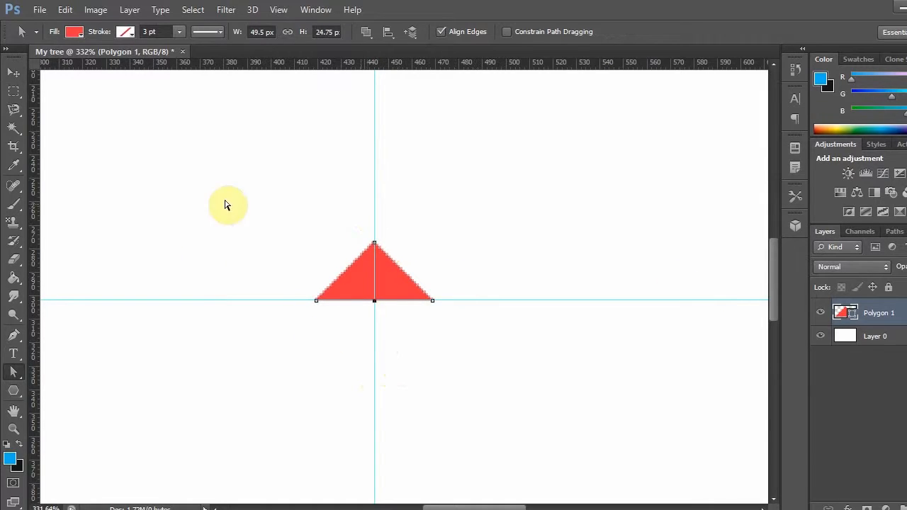
- Remove the vertical and horizontal guides from the canvas
left_click(13, 72)
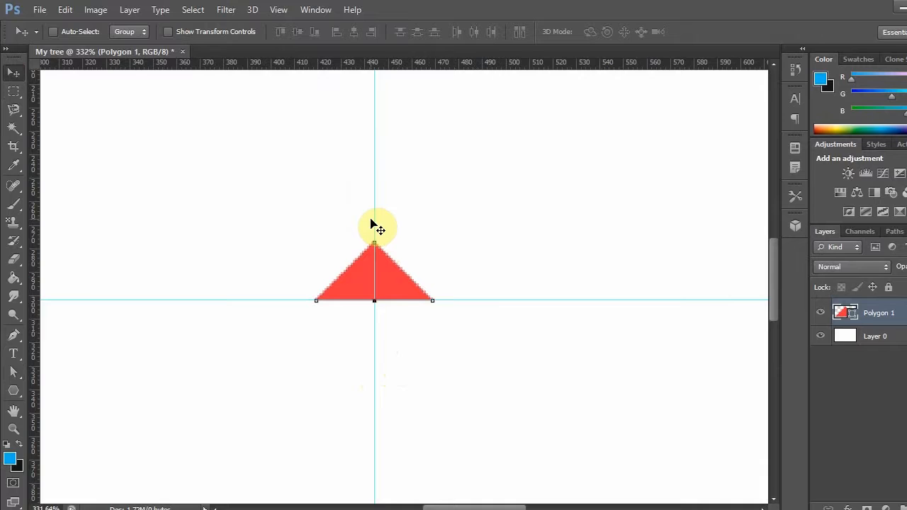
left_click_drag(375, 219, 28, 229)
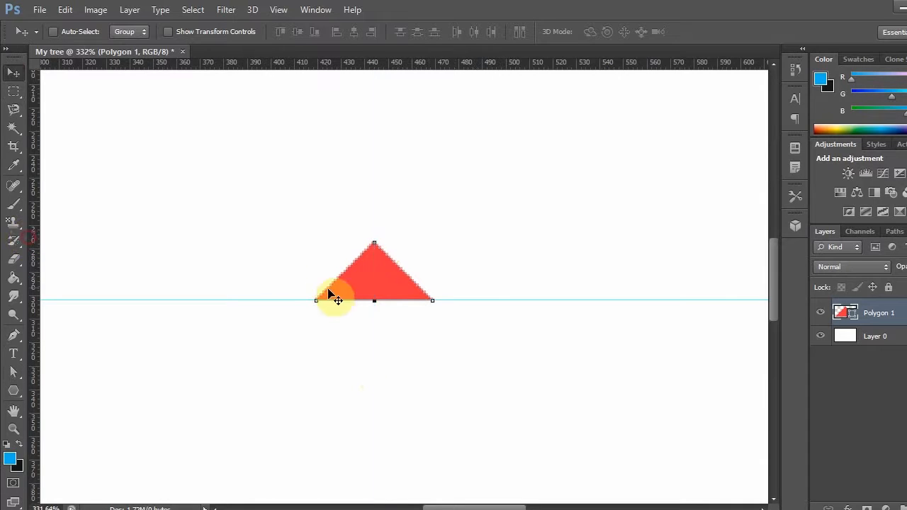
left_click_drag(335, 299, 334, 65)
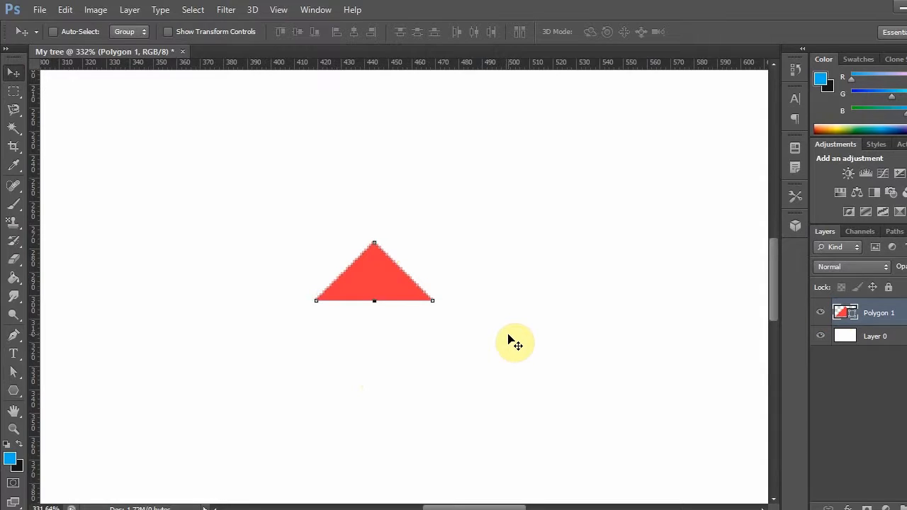
- Stretch the triangle upward with Free Transform to about 178% of its height, keeping its base in place
key("ctrl+t")
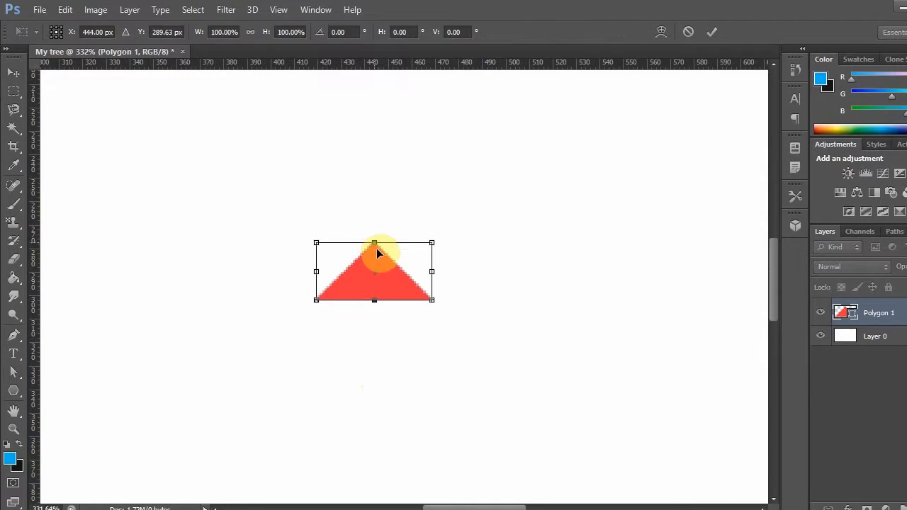
left_click_drag(375, 242, 377, 195)
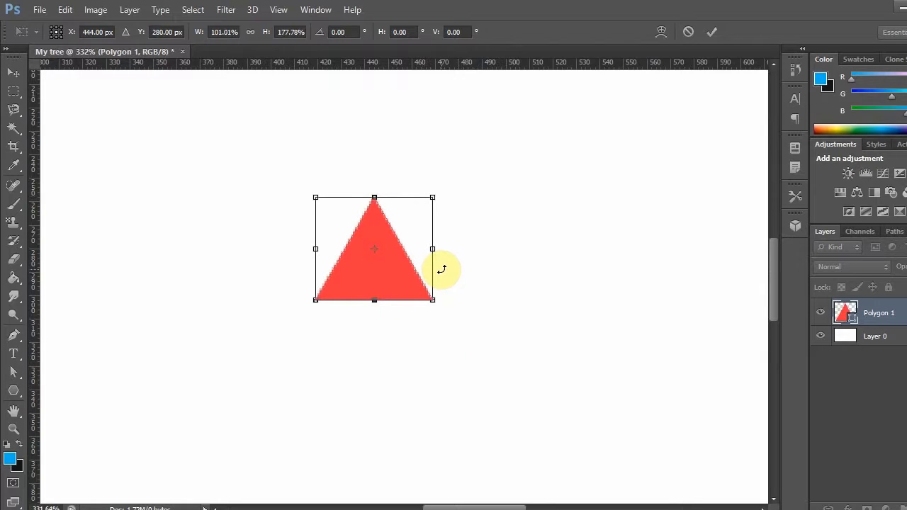
key("Return")
- Delete the triangle's lower-right anchor point so that only its left half remains
left_click(13, 371)
left_click(434, 301)
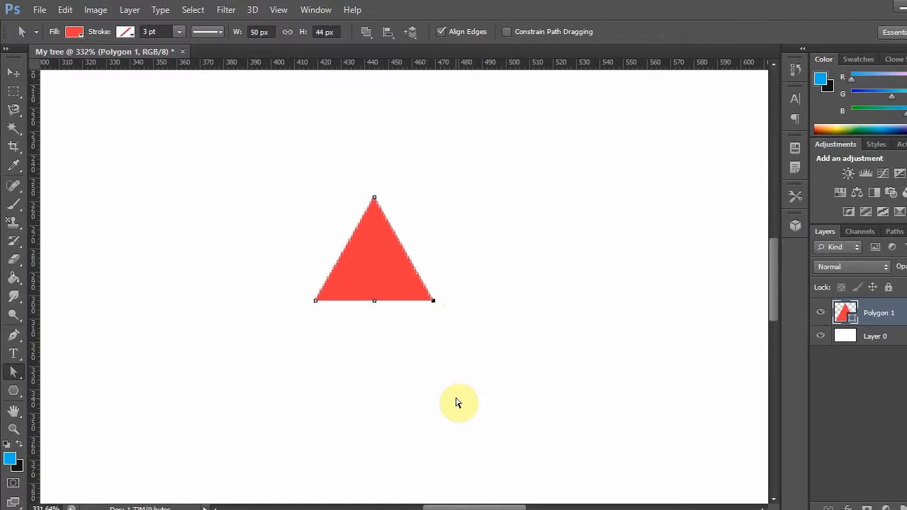
key("Delete")
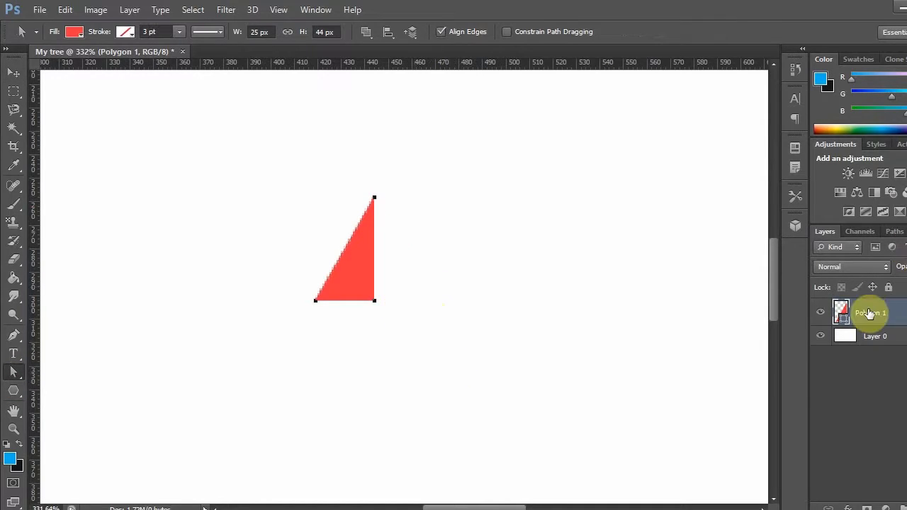
- Duplicate the Polygon 1 layer and mirror the copy horizontally by setting its transform width to -100%
right_click(841, 277)
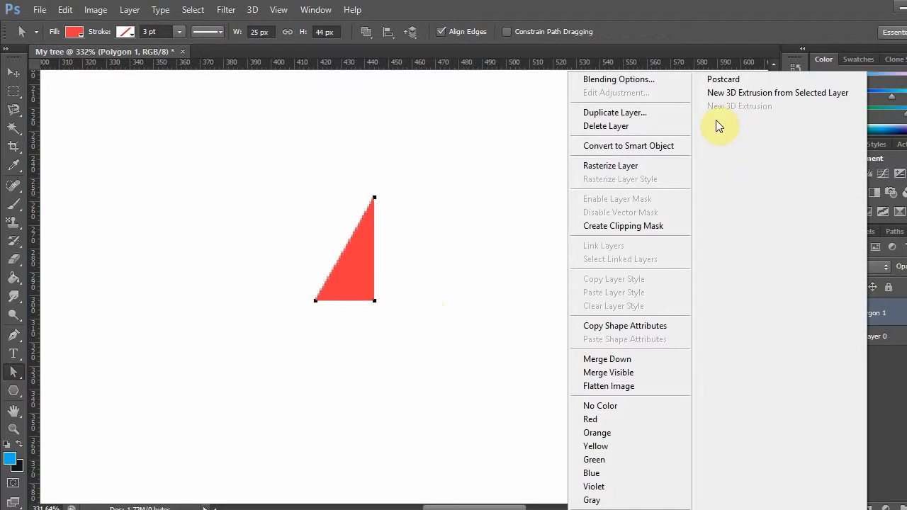
left_click(649, 114)
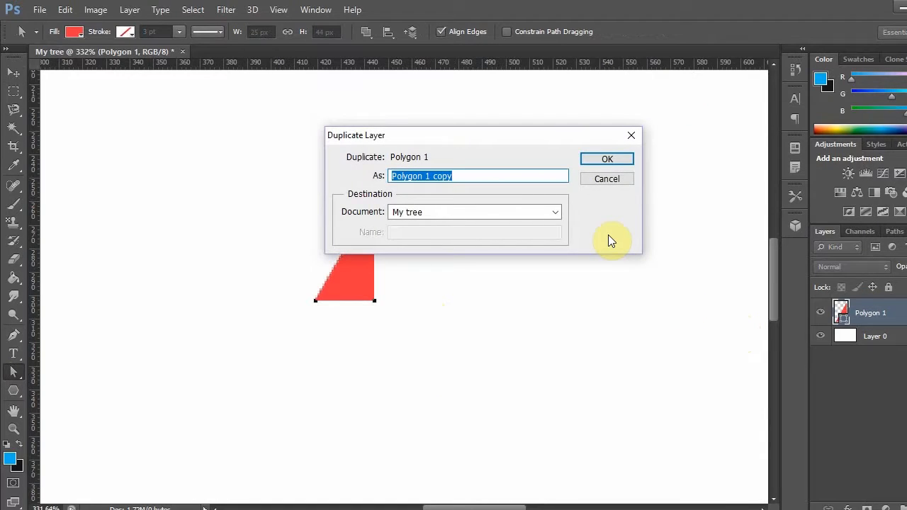
key("Return")
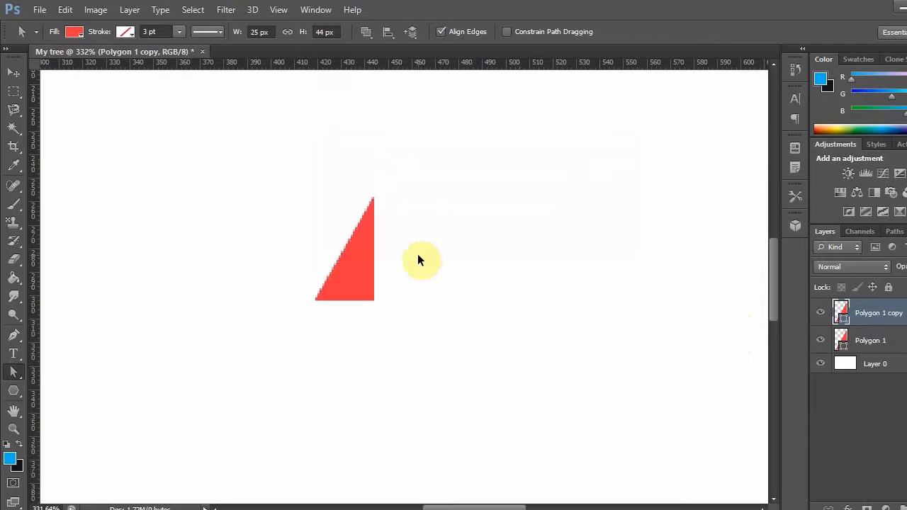
key("ctrl+t")
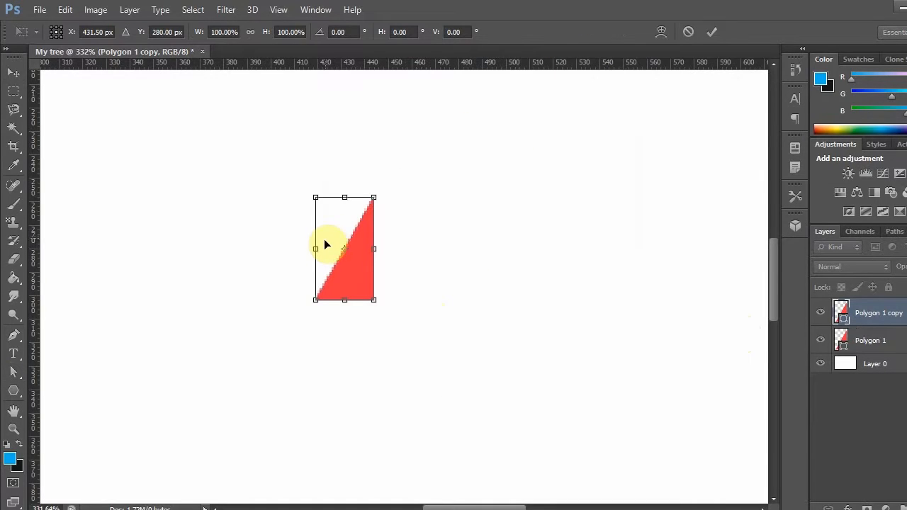
left_click(224, 31)
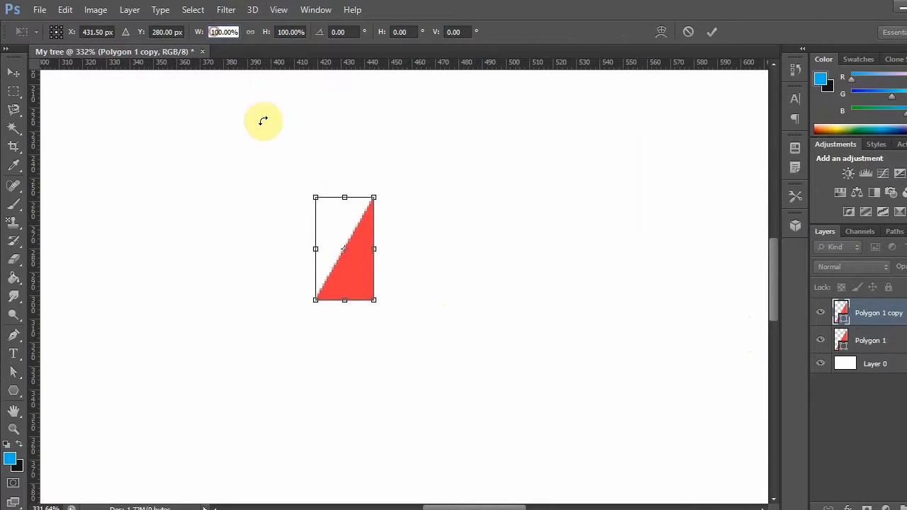
type("-")
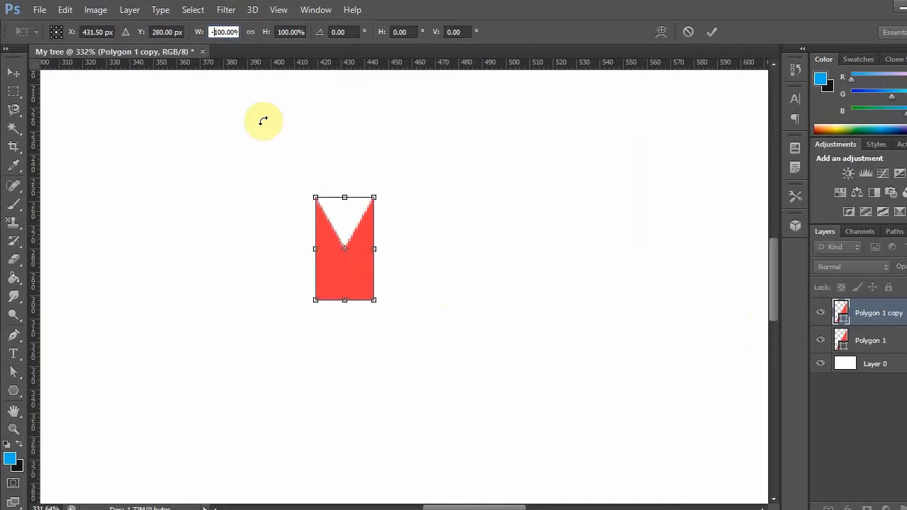
double_click(328, 265)
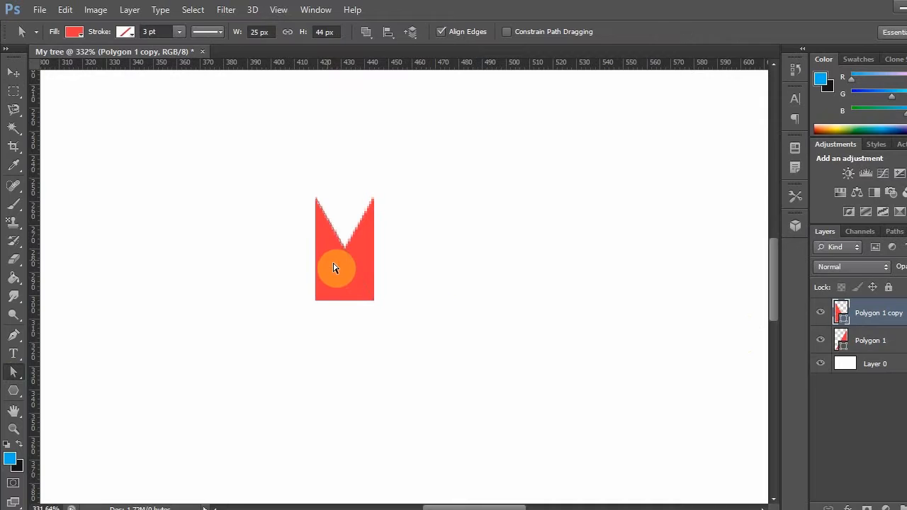
- Move the mirrored copy to the right so its vertical edge meets the original half and completes the triangle
left_click(334, 267)
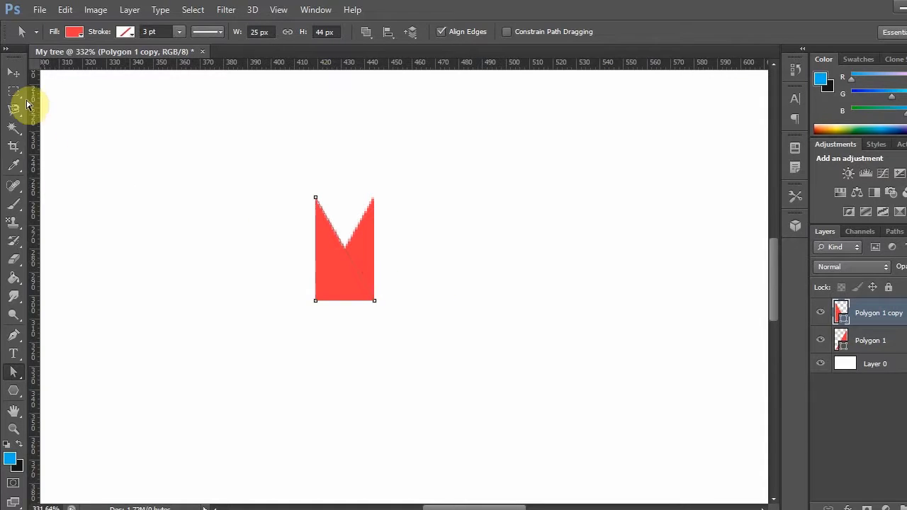
key("v")
left_click_drag(334, 258, 387, 255)
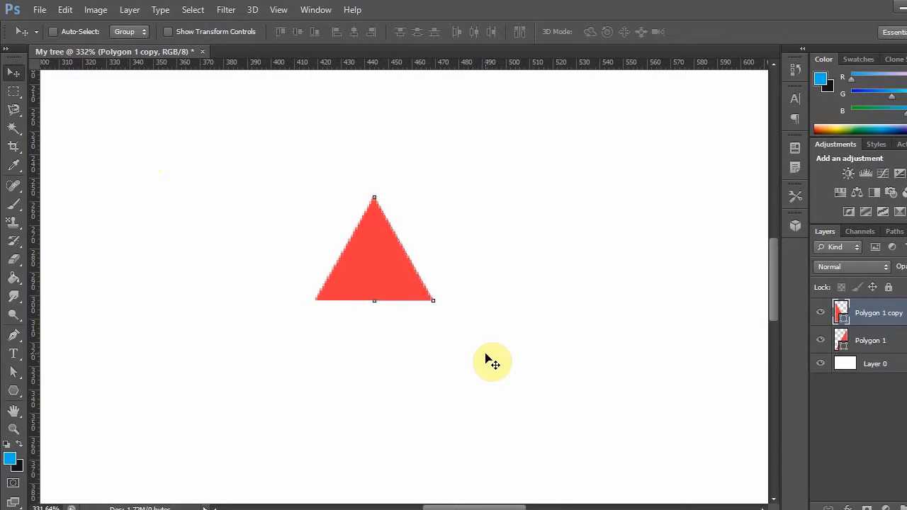
- Group the Polygon 1 and Polygon 1 copy layers together
left_click(871, 340, "shift")
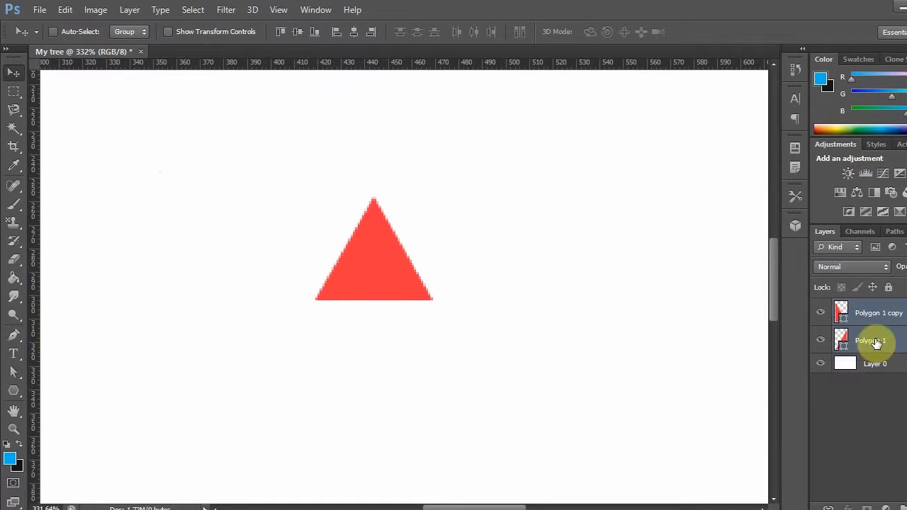
right_click(890, 313)
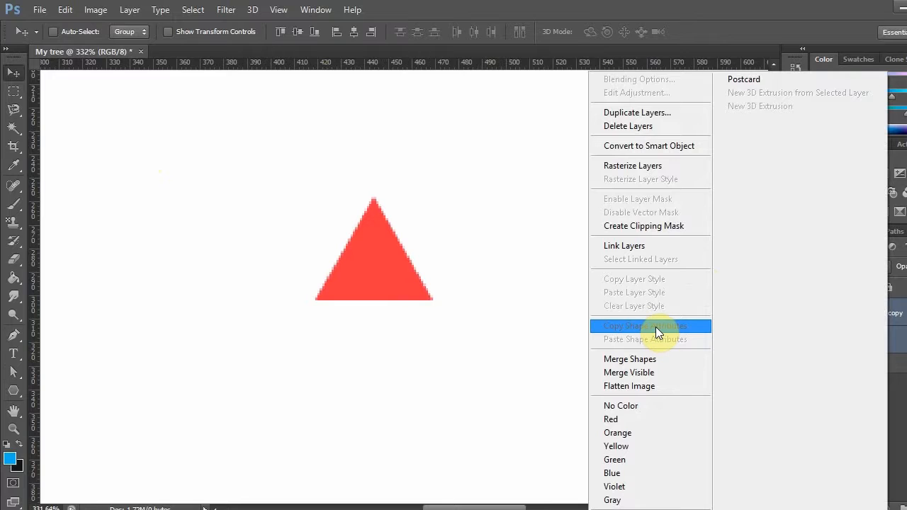
left_click(905, 343)
key("ctrl+g")
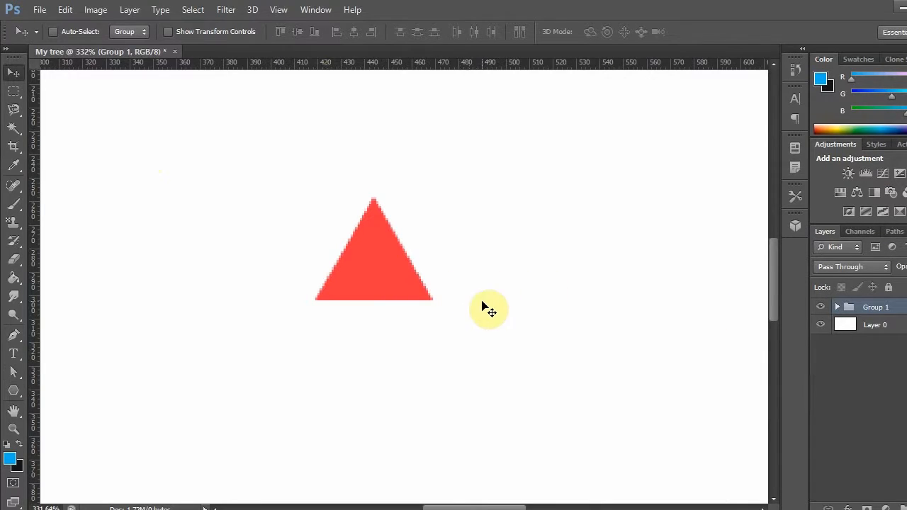
- Recolour the Polygon 1 copy shape, the triangle's right half, dark green 0a3305 and copy its hex code
left_click(837, 307)
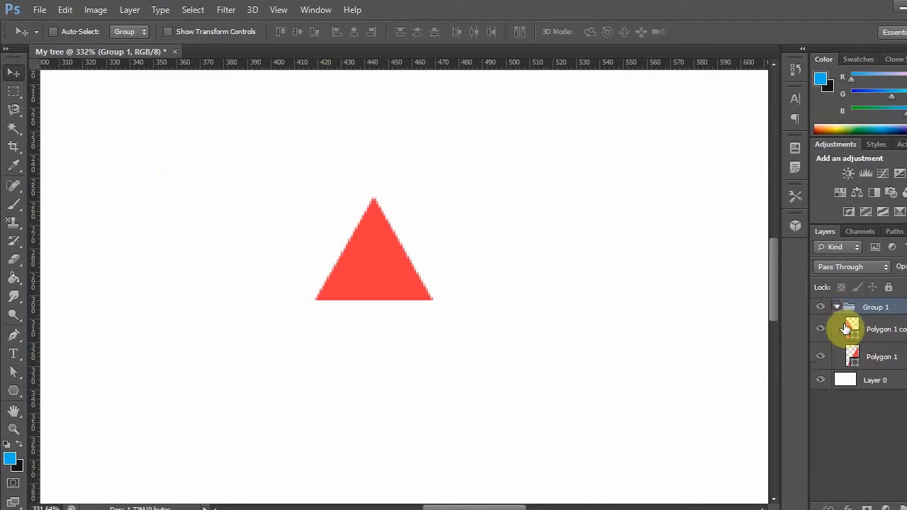
left_click(855, 330)
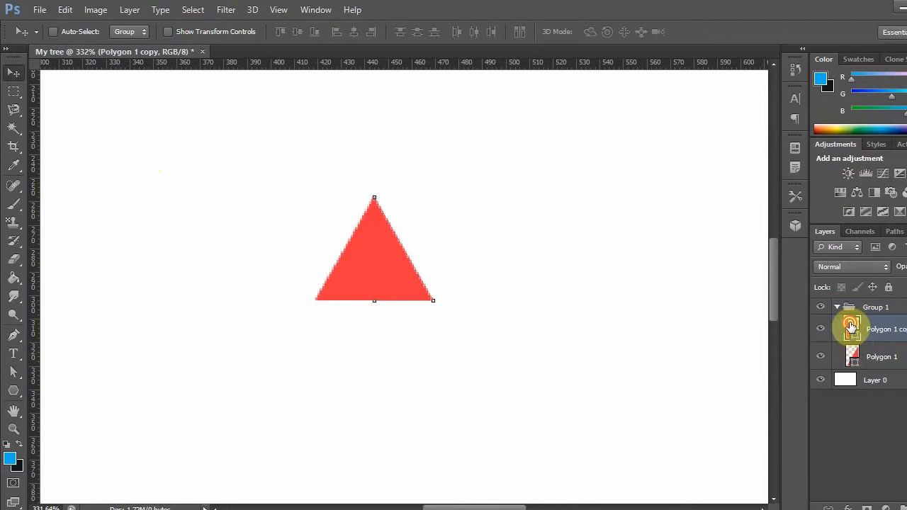
double_click(850, 328)
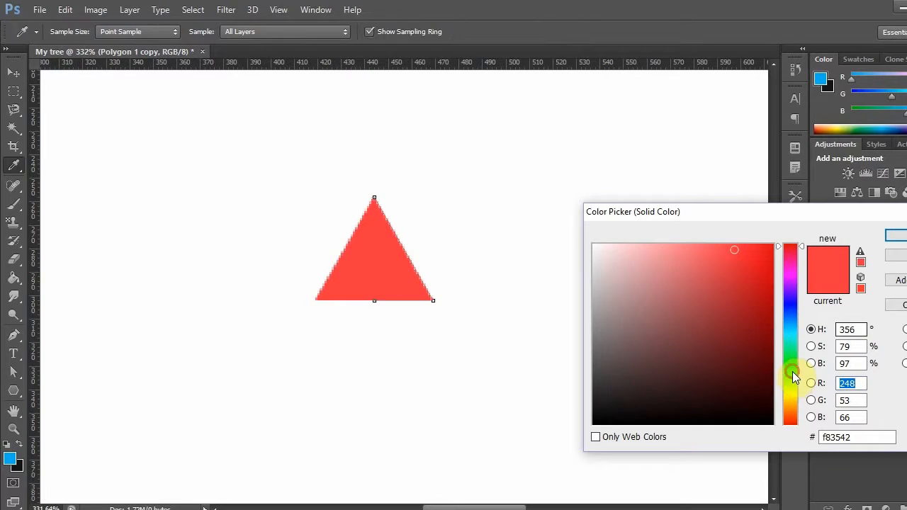
left_click(793, 372)
left_click_drag(794, 373, 793, 368)
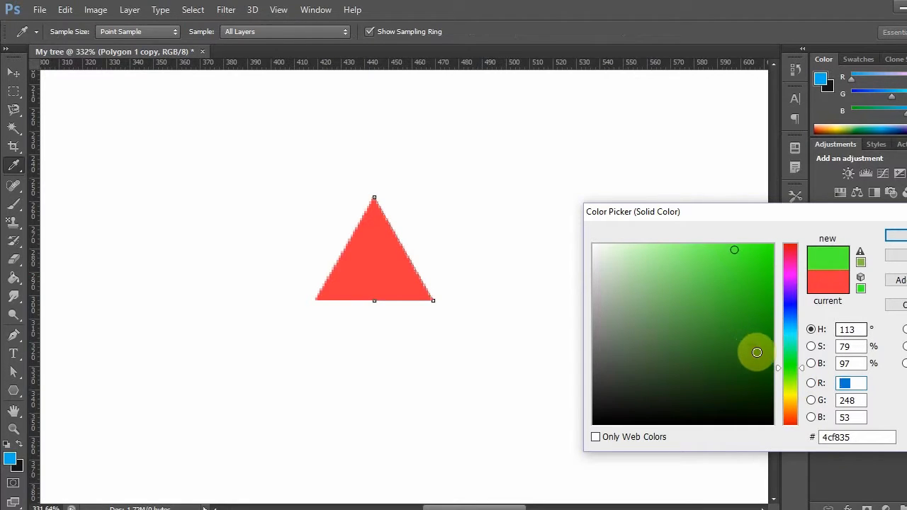
left_click(753, 350)
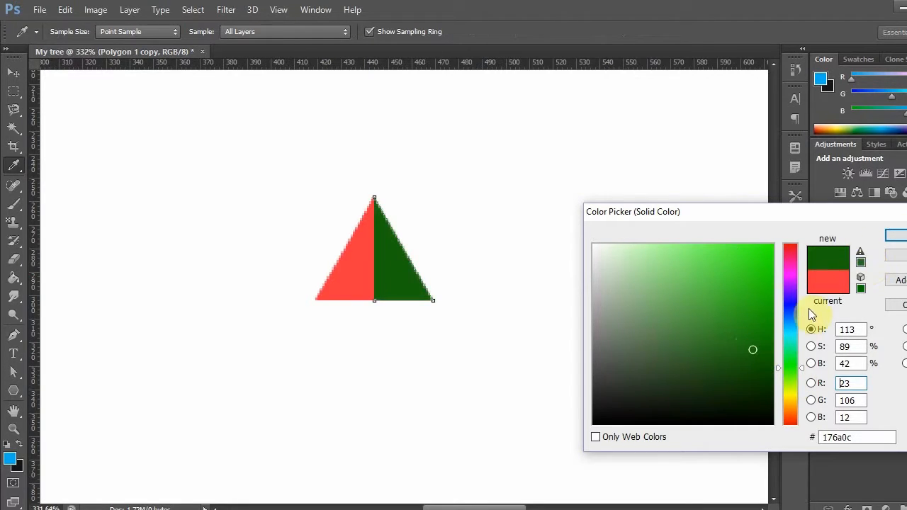
left_click(752, 370)
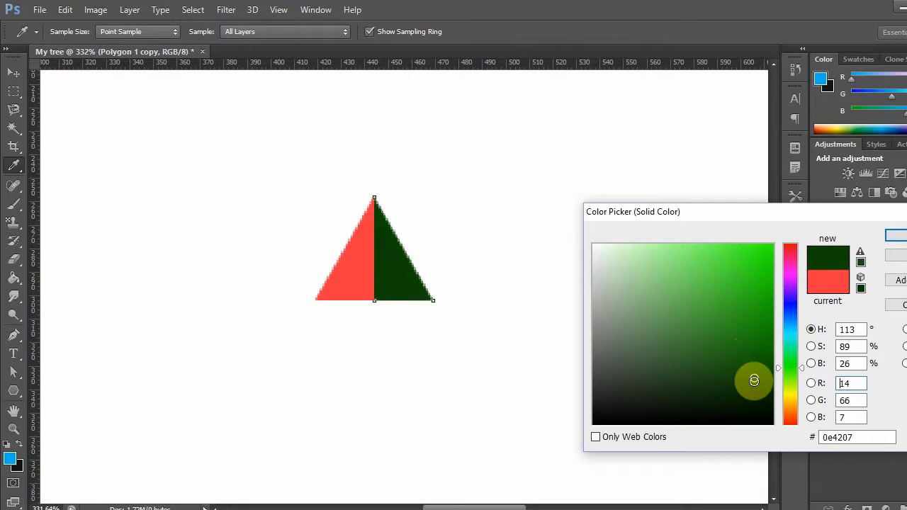
left_click(871, 436)
double_click(848, 435)
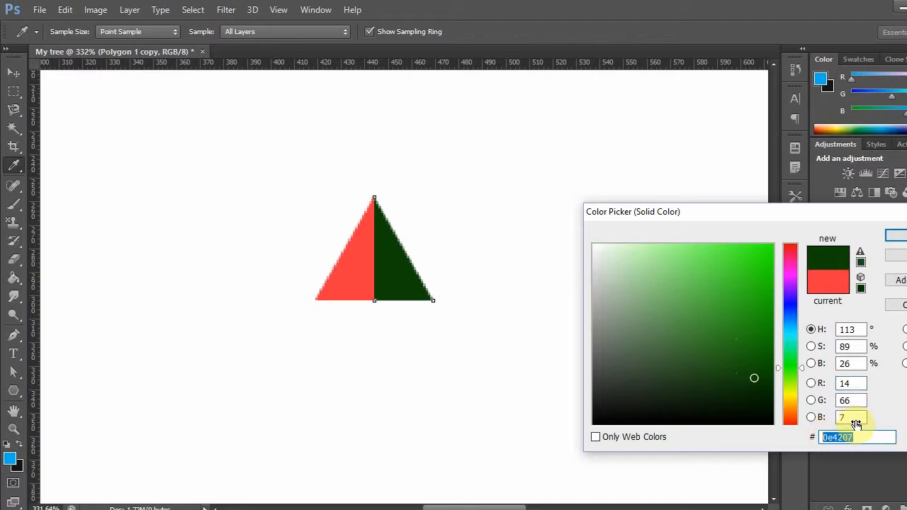
left_click(900, 236)
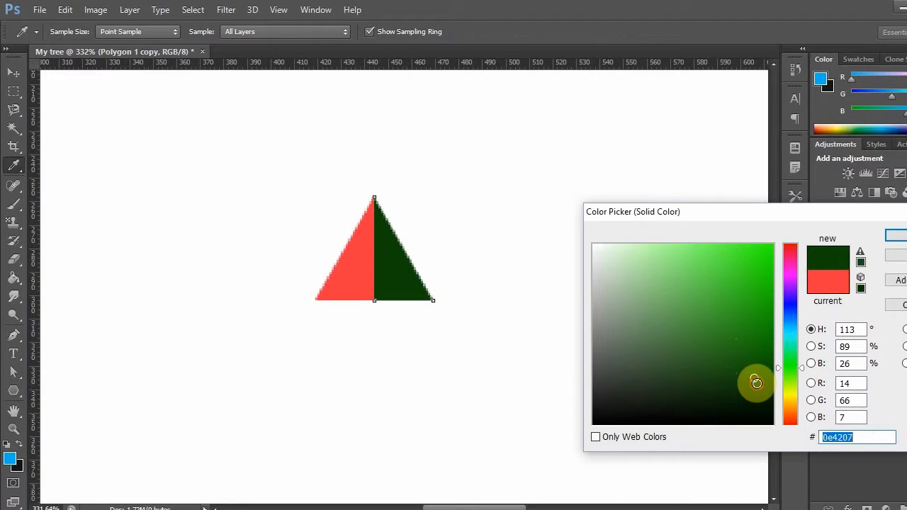
left_click(756, 389)
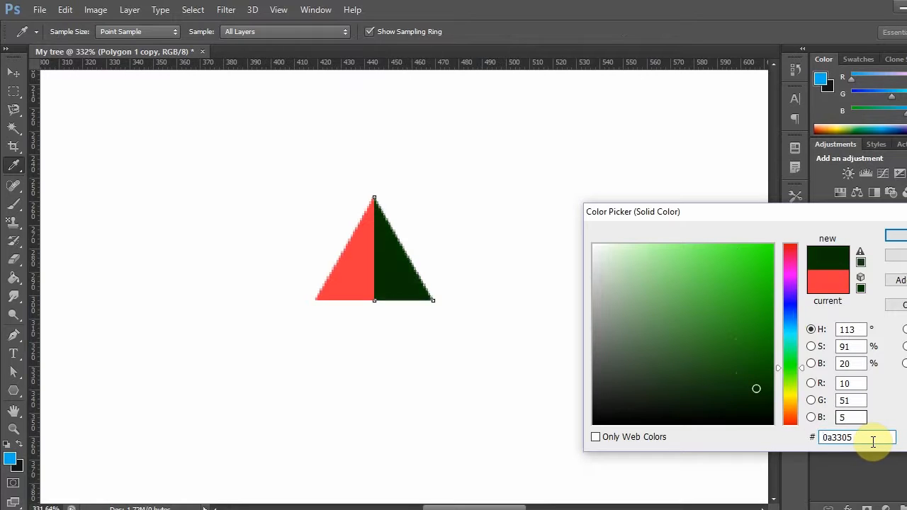
left_click_drag(870, 441, 824, 438)
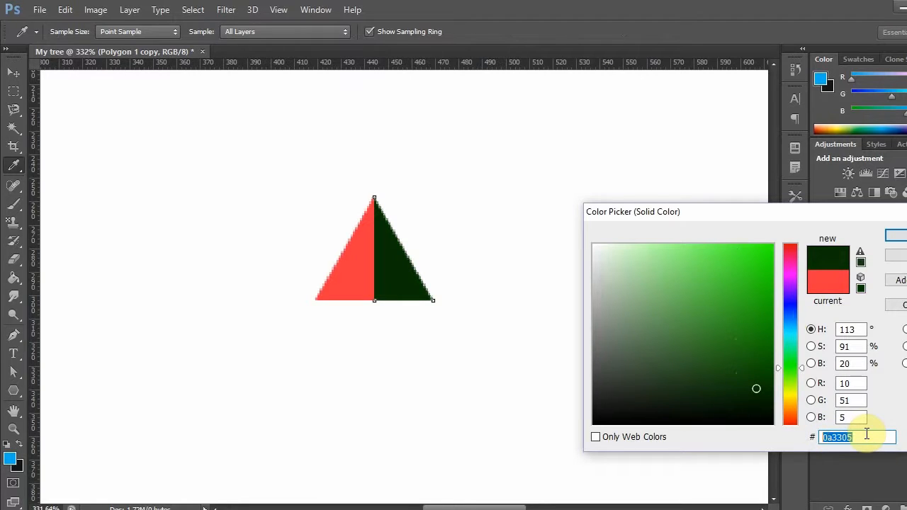
left_click(896, 236)
key("v")
- Recolour the Polygon 1 shape from the copied dark green, lightening it to green 125b09
left_click(853, 356)
double_click(853, 356)
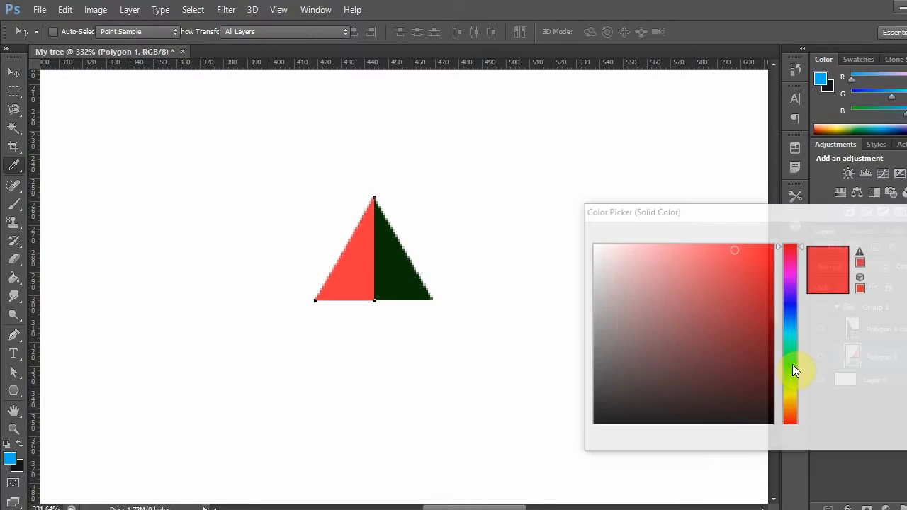
left_click_drag(858, 443, 770, 438)
type("0a3305")
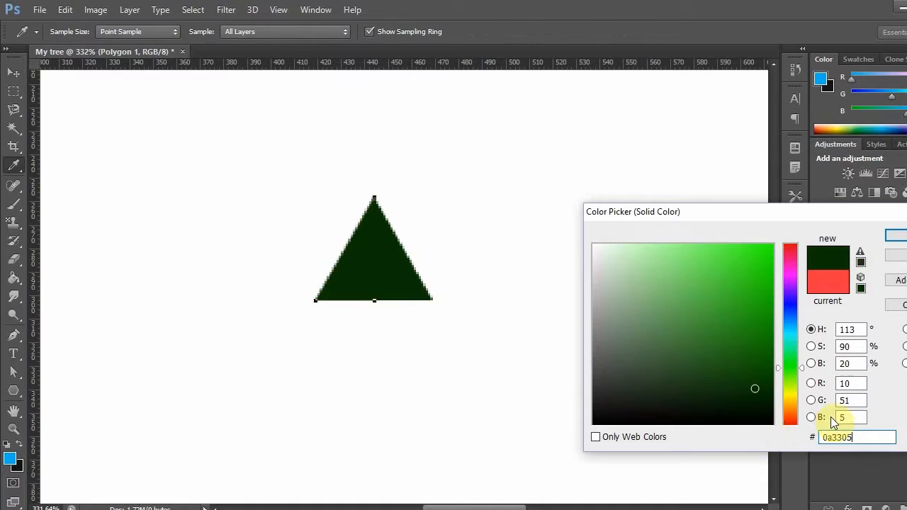
left_click(754, 362)
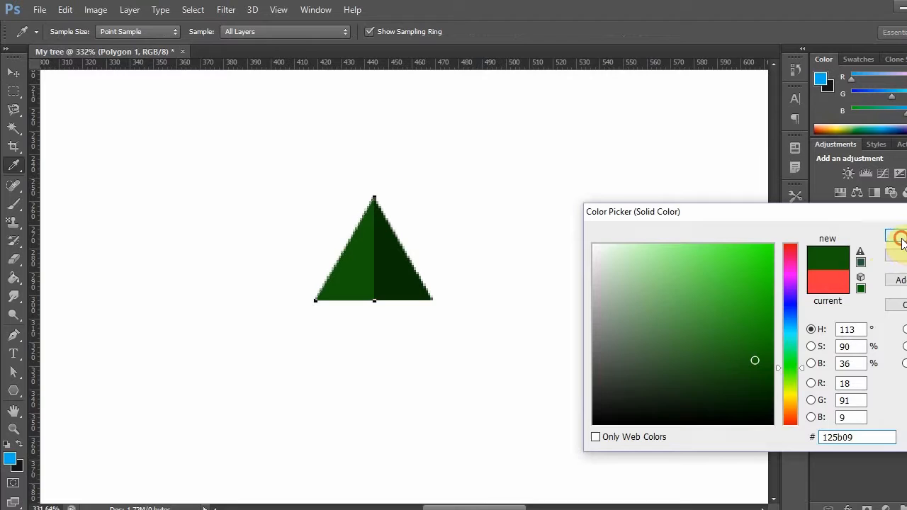
left_click(897, 237)
- Collapse Group 1 and duplicate it within the My tree document under the default name
left_click(866, 312)
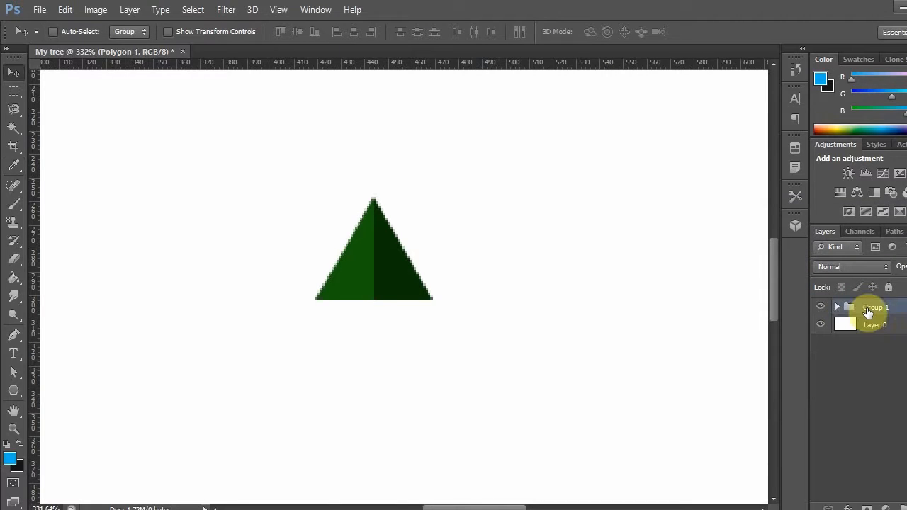
right_click(866, 308)
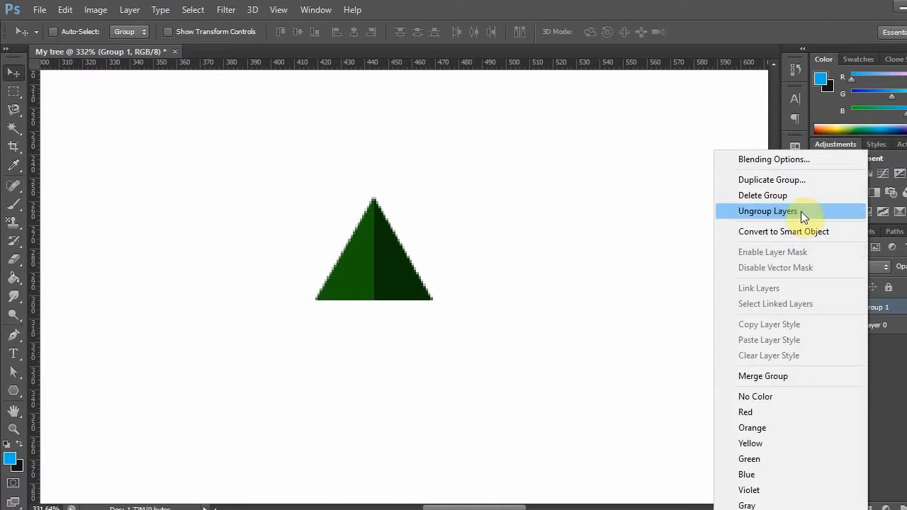
left_click(843, 179)
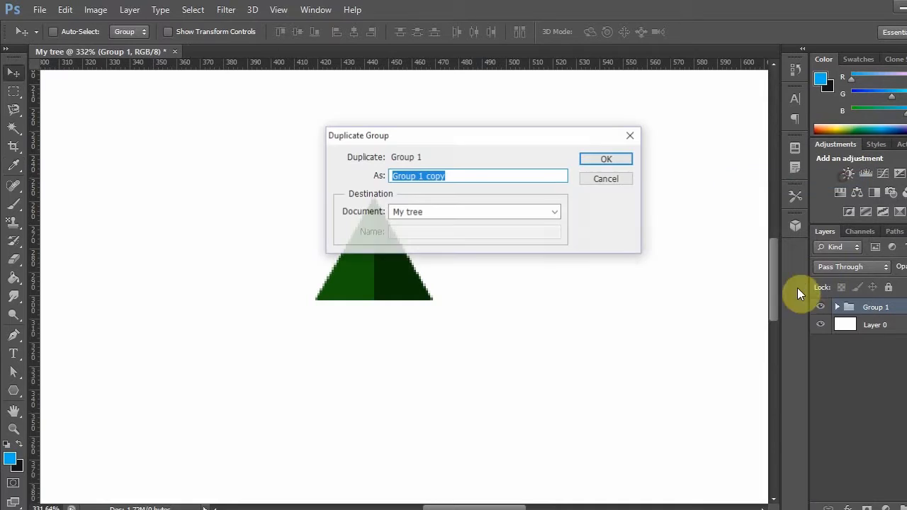
left_click(604, 158)
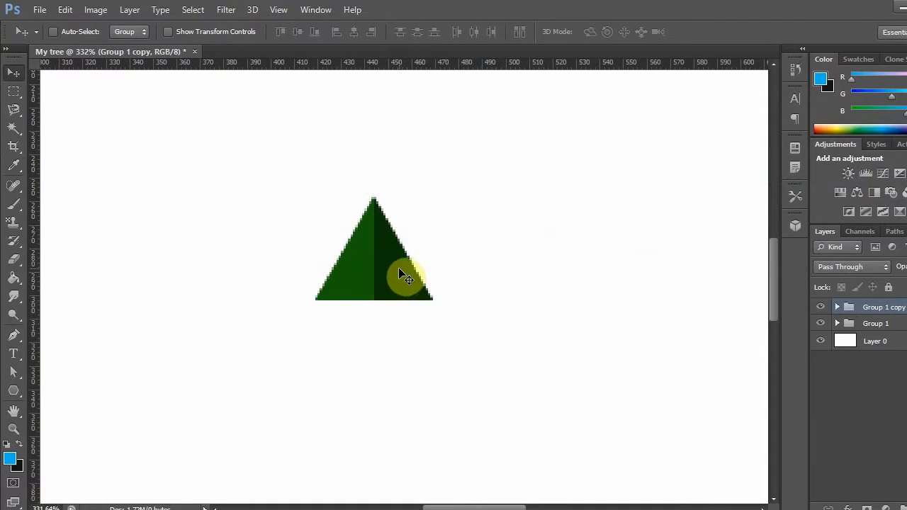
- Scale the duplicated triangle to about 148% and centre it lower as the tree's second tier, at X 444 px, Y 306.5 px
key("ctrl+t")
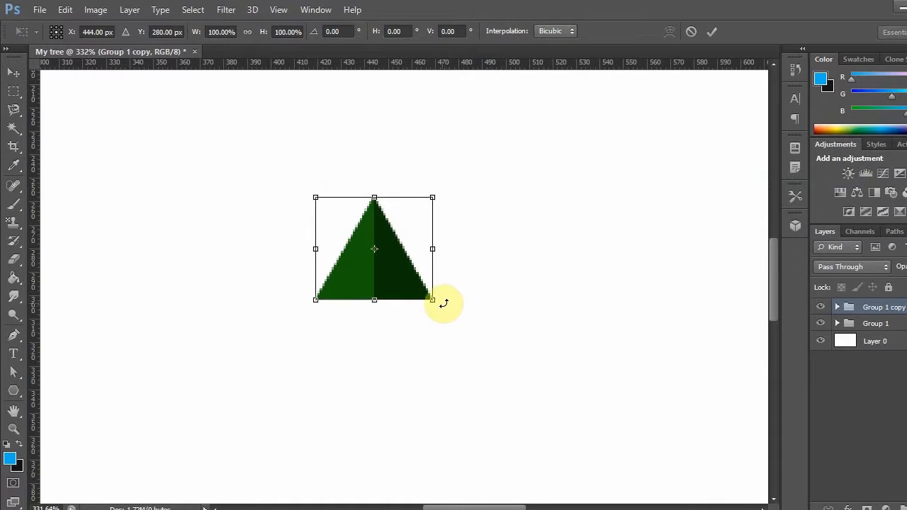
left_click_drag(430, 297, 488, 346)
left_click_drag(450, 316, 424, 349)
key("Left")
key("Down")
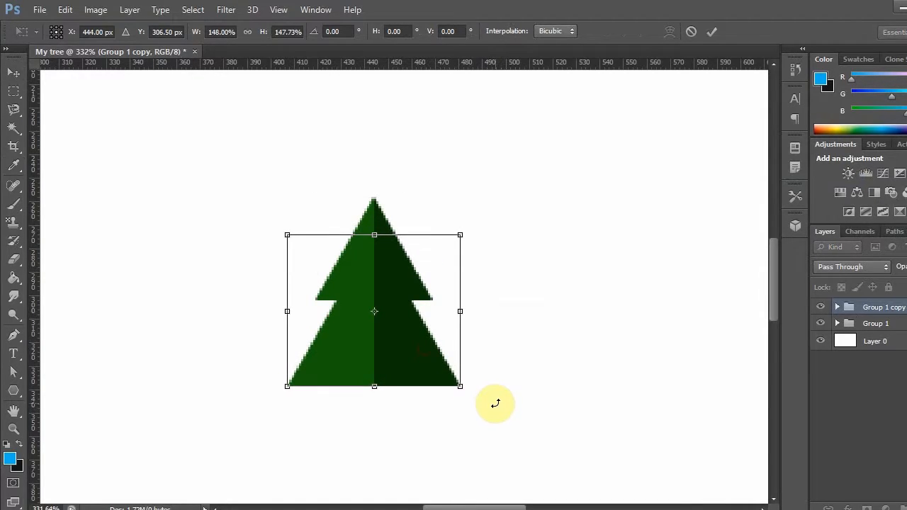
key("Down")
key("Up")
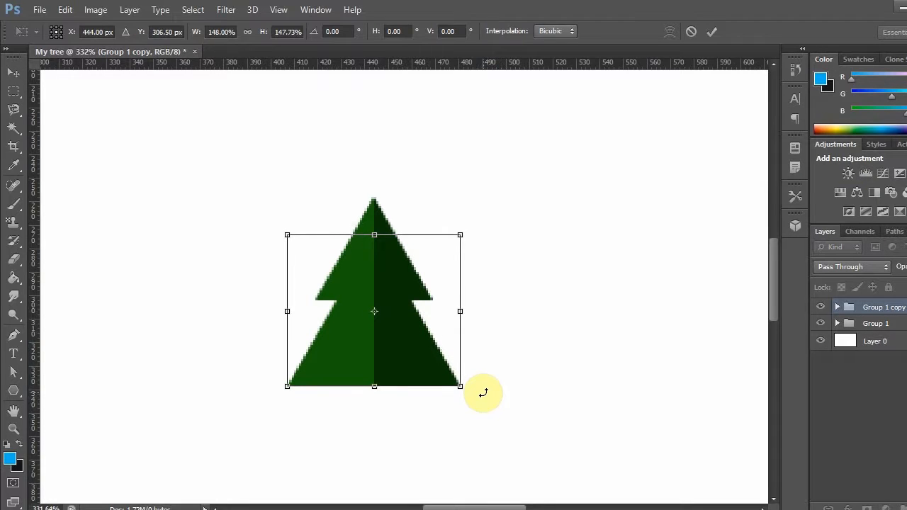
key("Return")
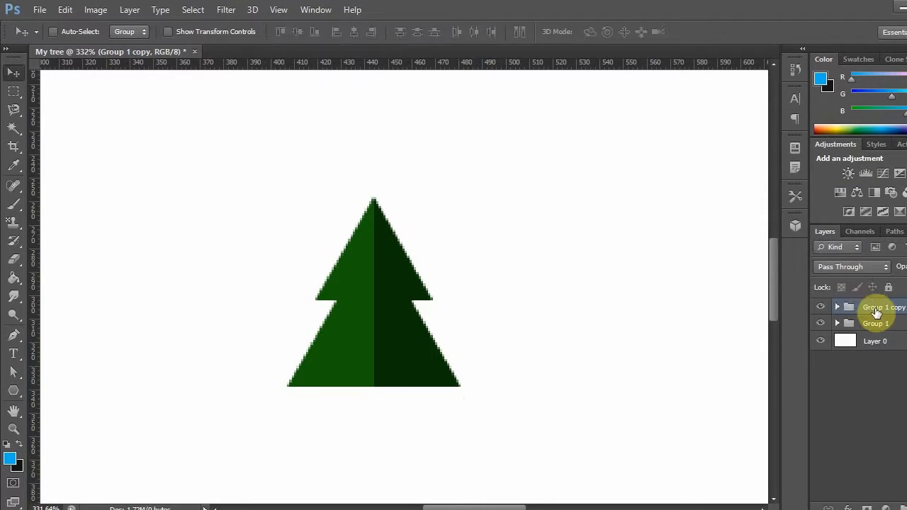
- Duplicate the Group 1 copy group, the second tier, within the My tree document
key("ctrl+g")
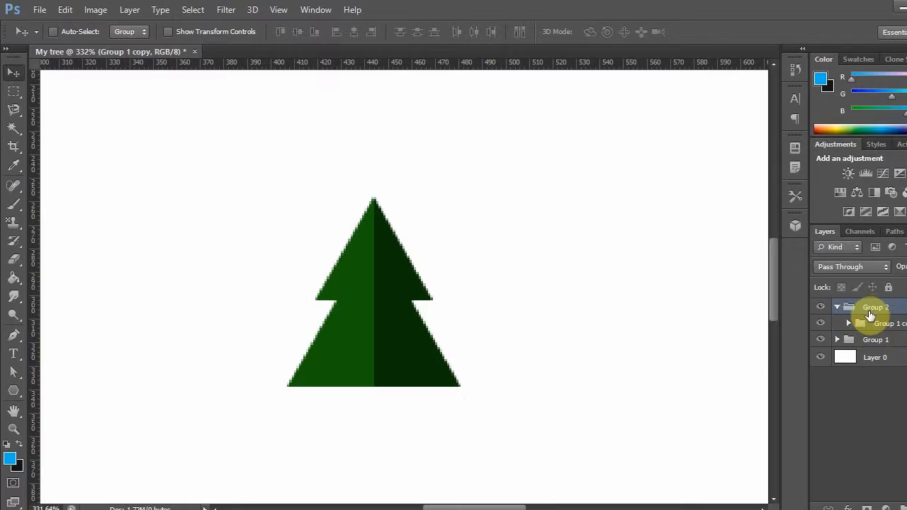
key("ctrl+z")
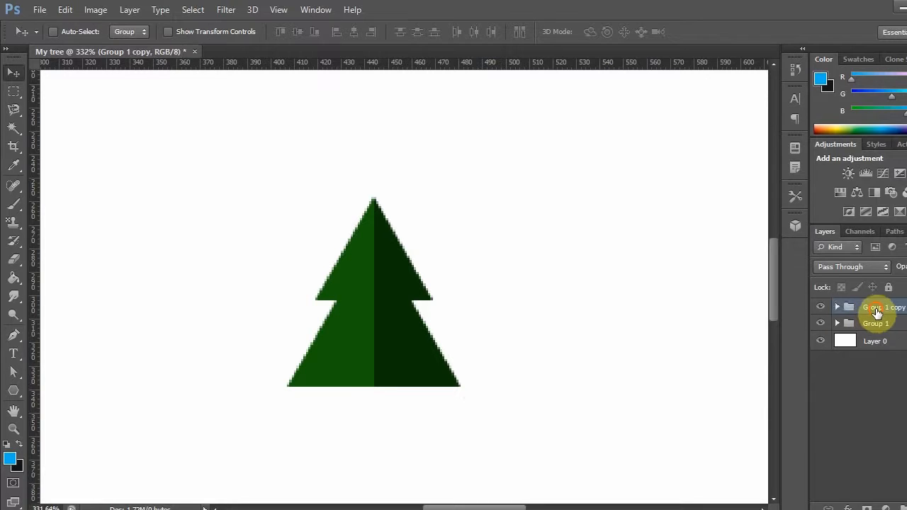
right_click(874, 312)
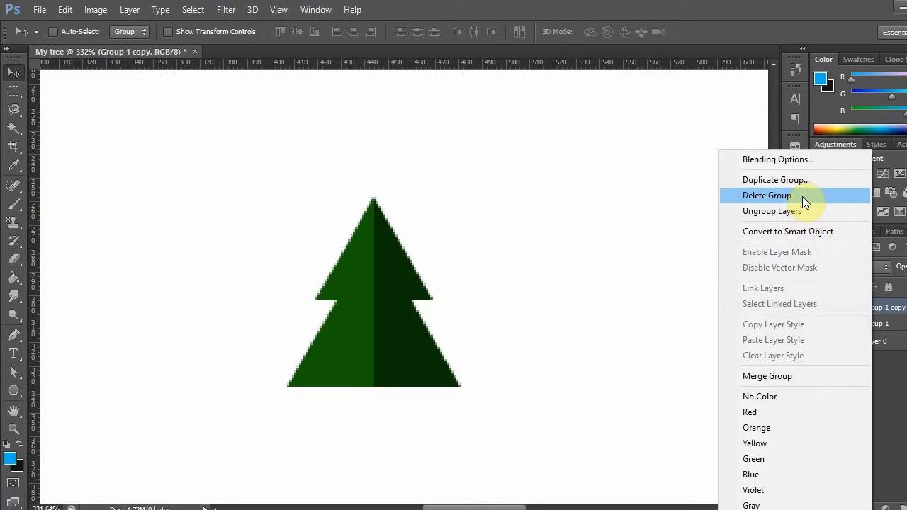
left_click(801, 183)
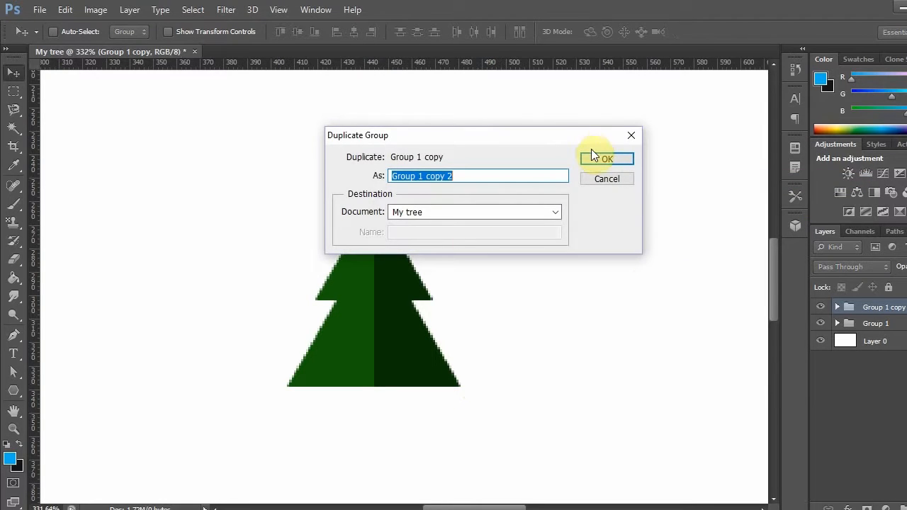
left_click(602, 158)
- Scale the new copy to about 142% and place it as the centred third tier, at X 443.5 px, Y 342 px
scroll(486, 354, "down", 2)
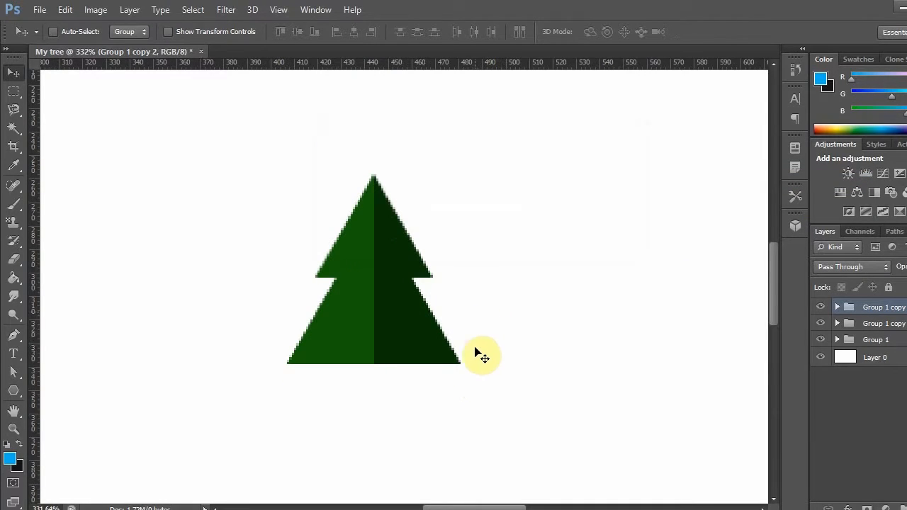
scroll(452, 356, "down", 1)
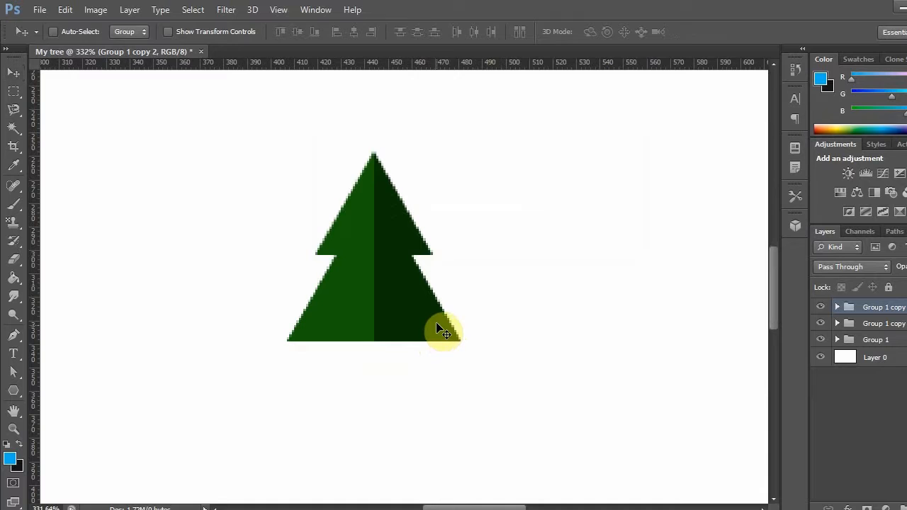
key("ctrl+t")
left_click_drag(460, 340, 532, 402)
left_click_drag(473, 385, 457, 425)
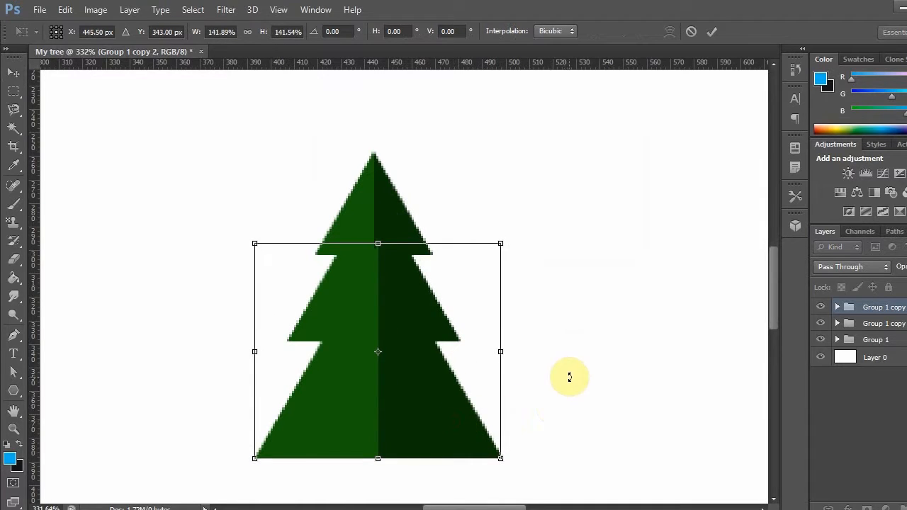
key("Left")
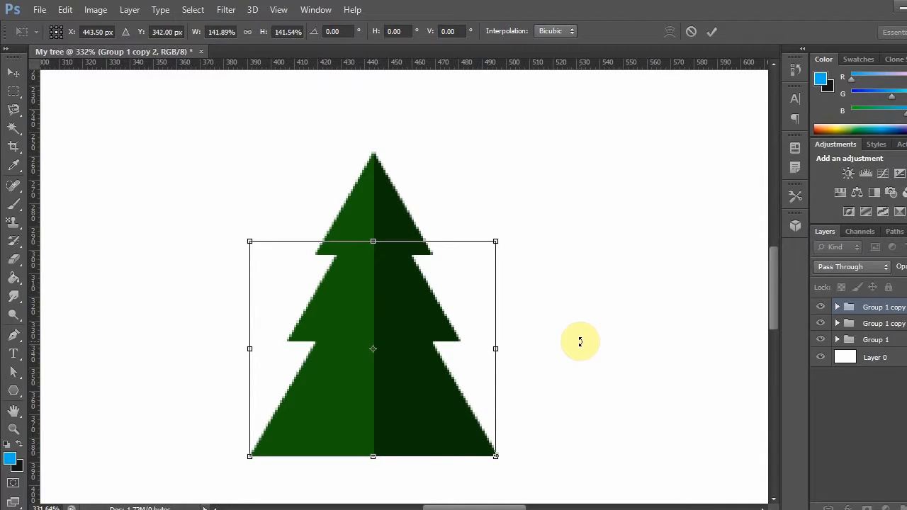
key("Return")
- Duplicate the Group 1 copy 2 group, the third tier, within the My tree document
scroll(580, 342, "down", 2)
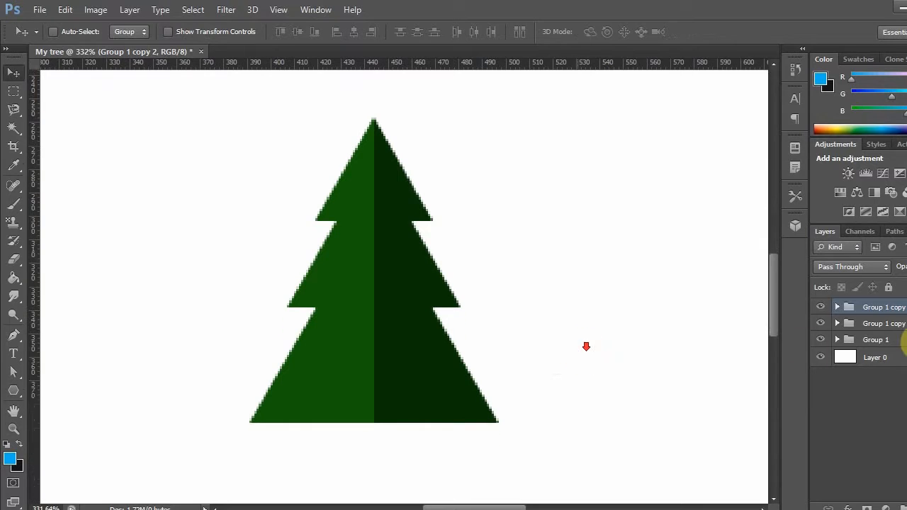
right_click(892, 309)
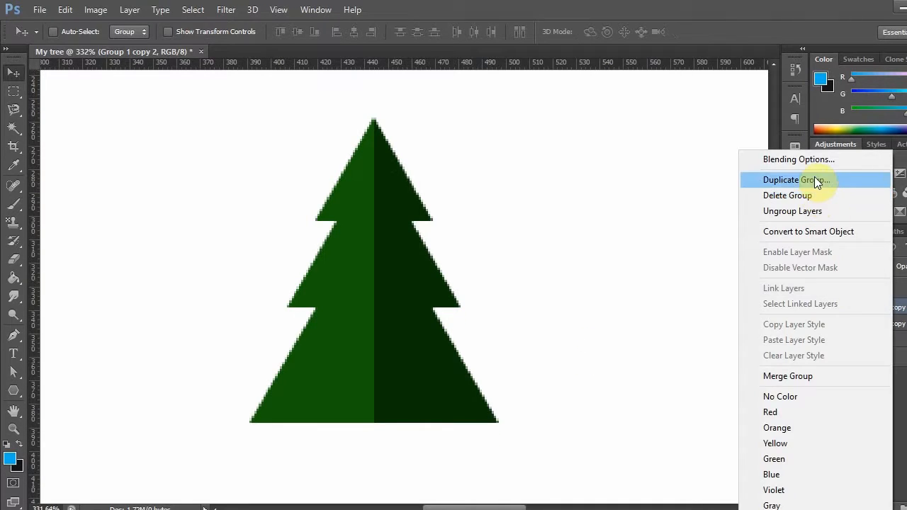
left_click(814, 178)
left_click(610, 159)
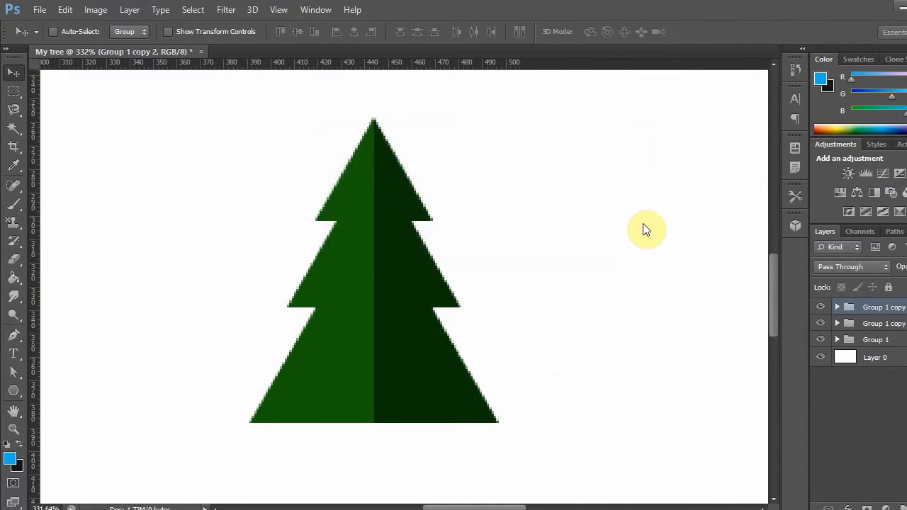
- Scale the new copy to about 130% and place it as the centred fourth tier, at Y 377 px
scroll(550, 316, "down", 1)
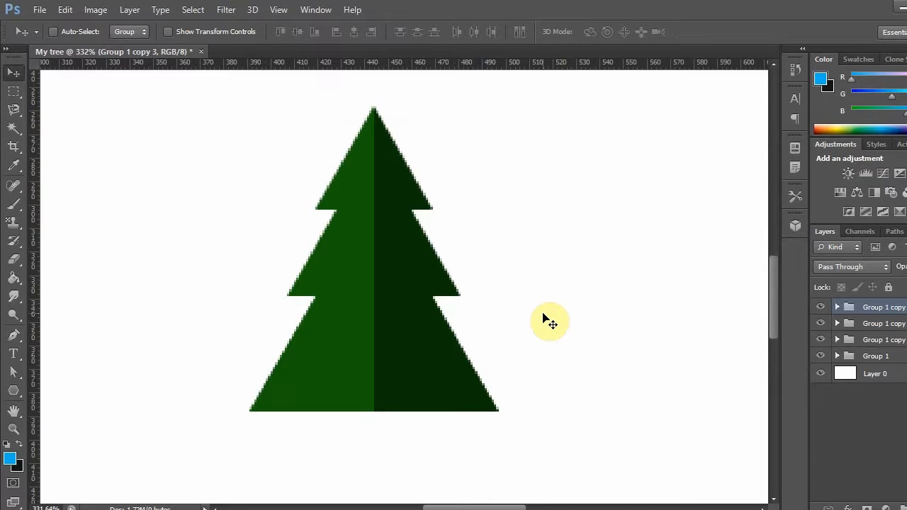
key("ctrl+t")
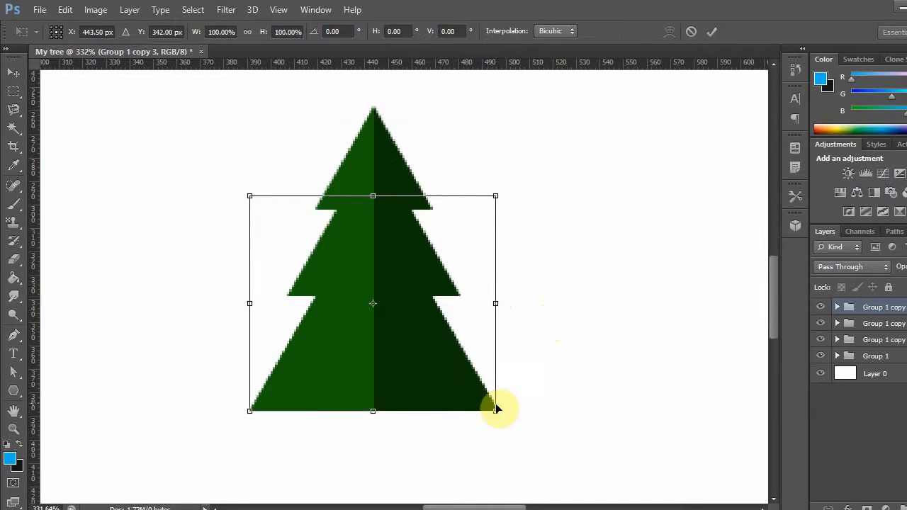
left_click_drag(498, 409, 572, 475)
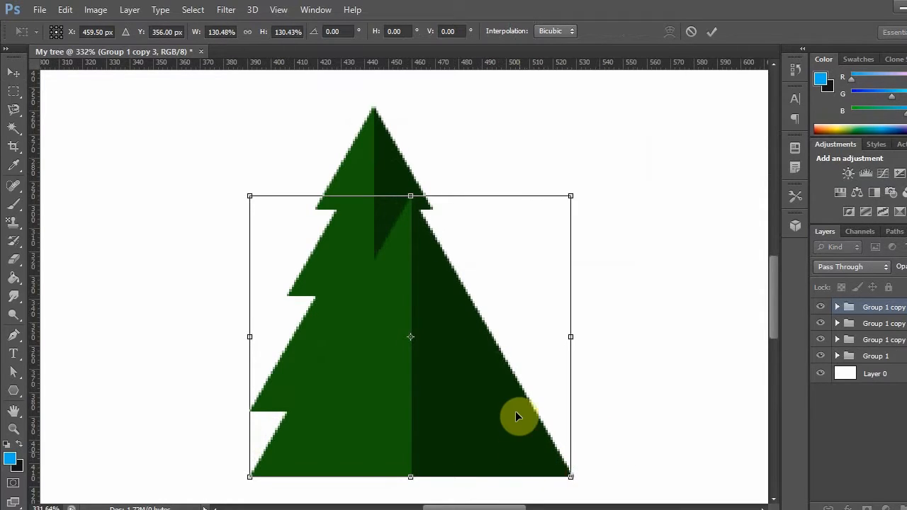
scroll(517, 406, "down", 1)
left_click_drag(515, 401, 461, 424)
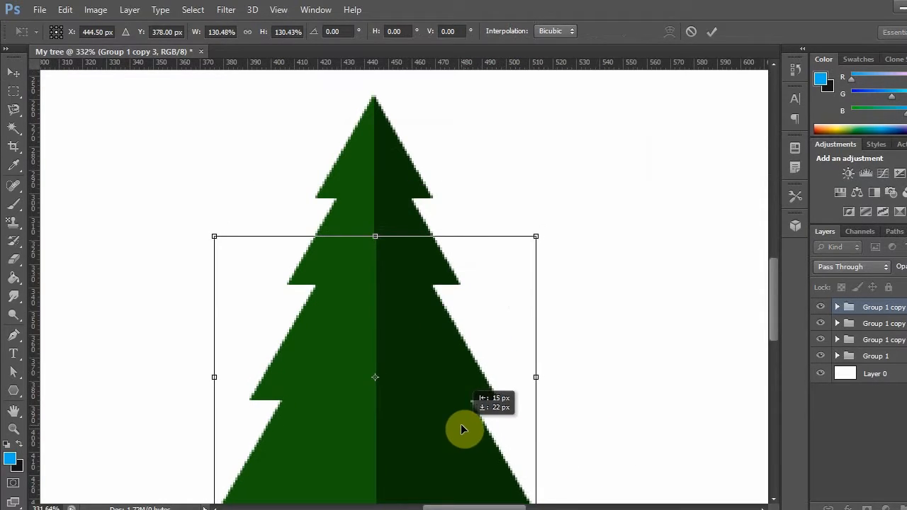
scroll(655, 337, "down", 1)
scroll(656, 338, "down", 1)
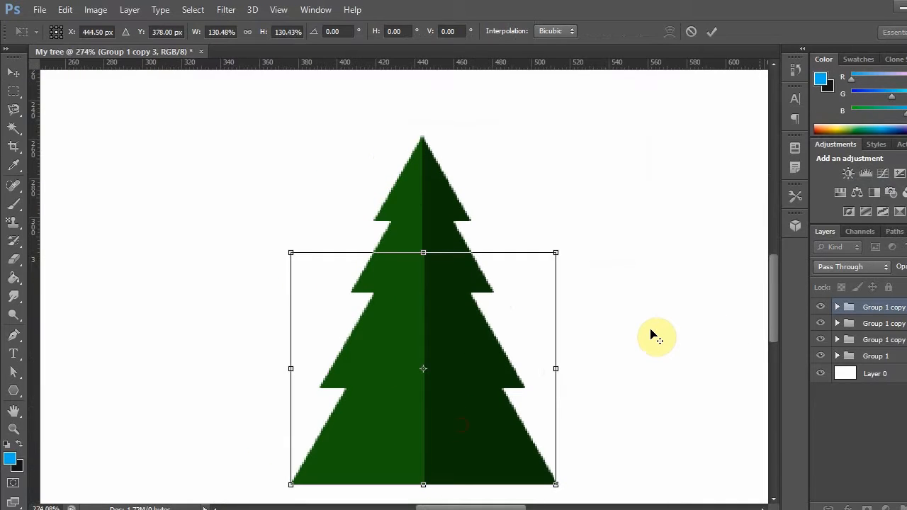
scroll(656, 337, "down", 1)
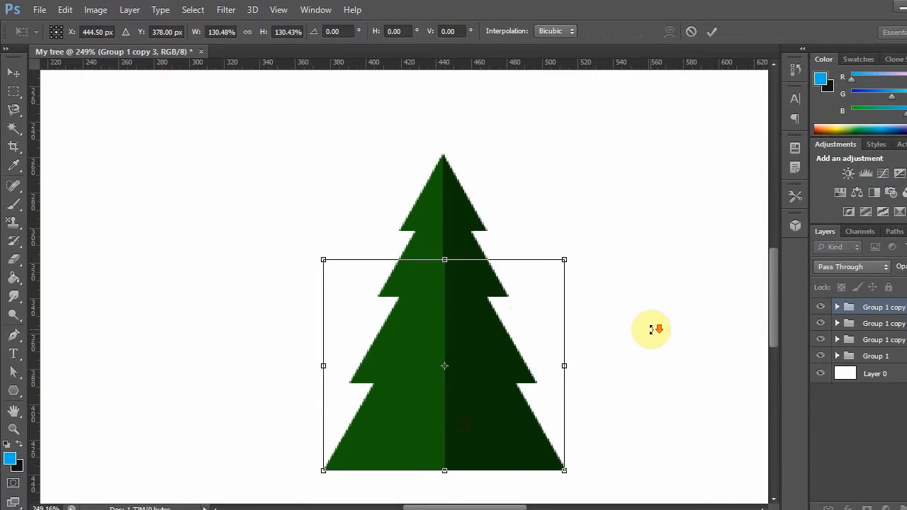
scroll(647, 332, "down", 1)
key("Up")
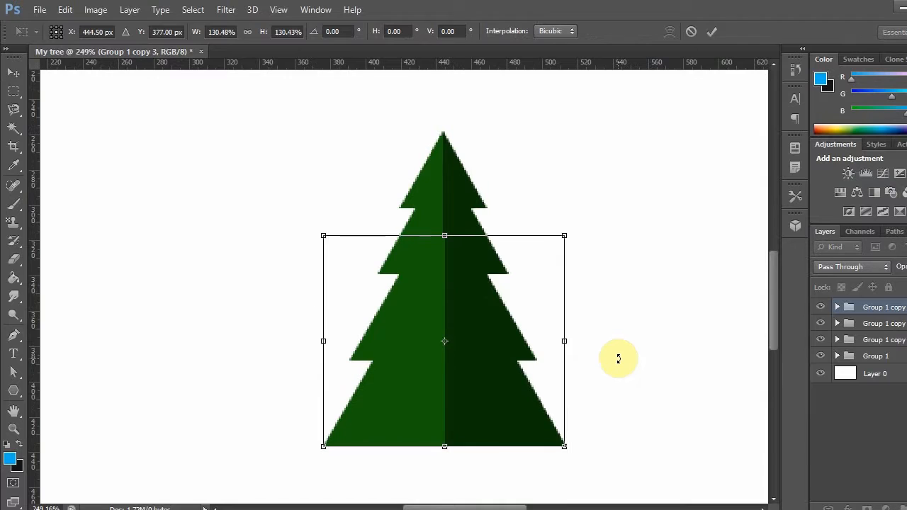
key("Left")
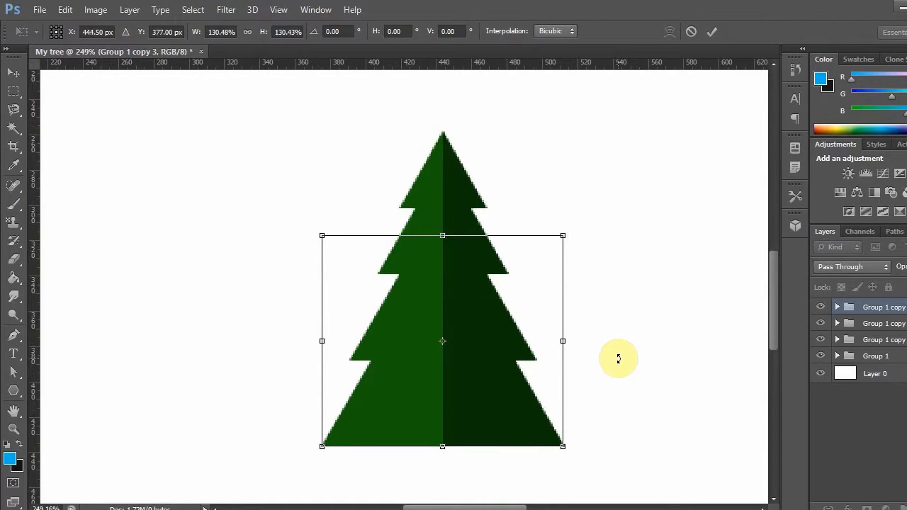
key("Right")
key("Return")
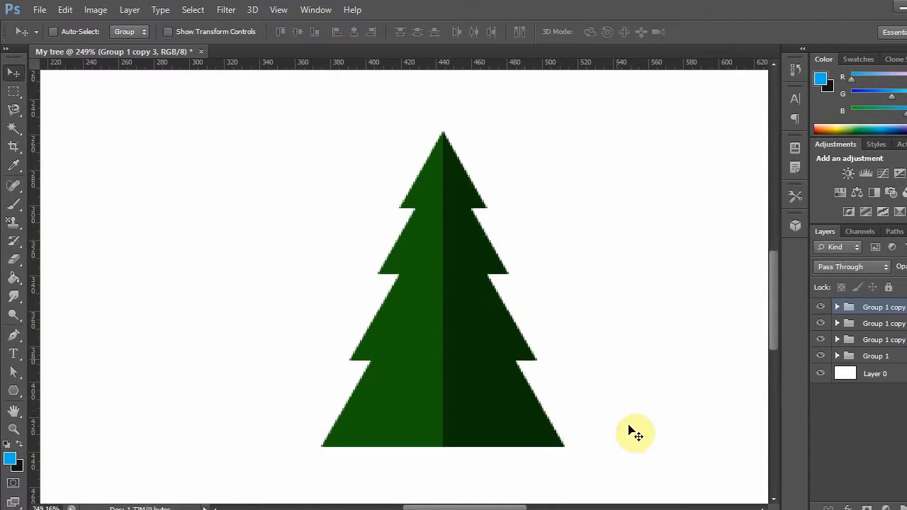
- Create a rectangle 10 px wide and 50 px high on the blank canvas beside the tree's left edge
left_click_drag(666, 418, 658, 410)
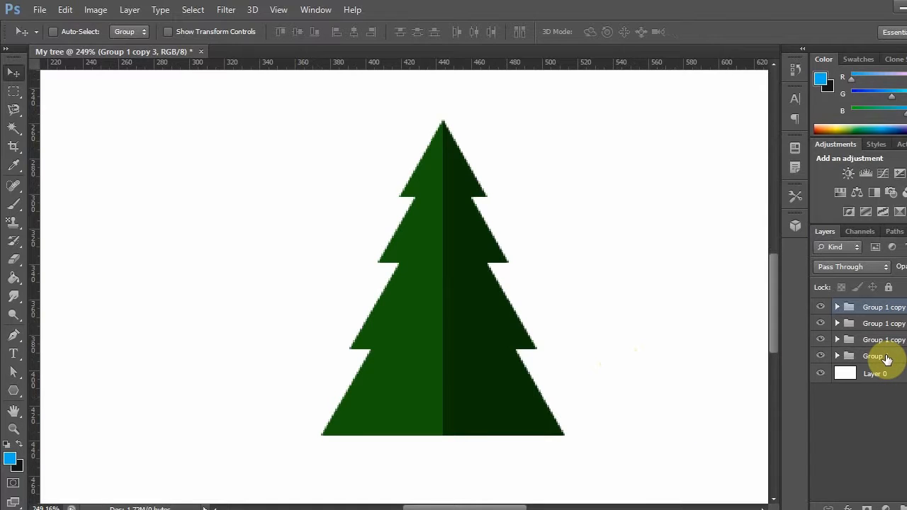
left_click(12, 392)
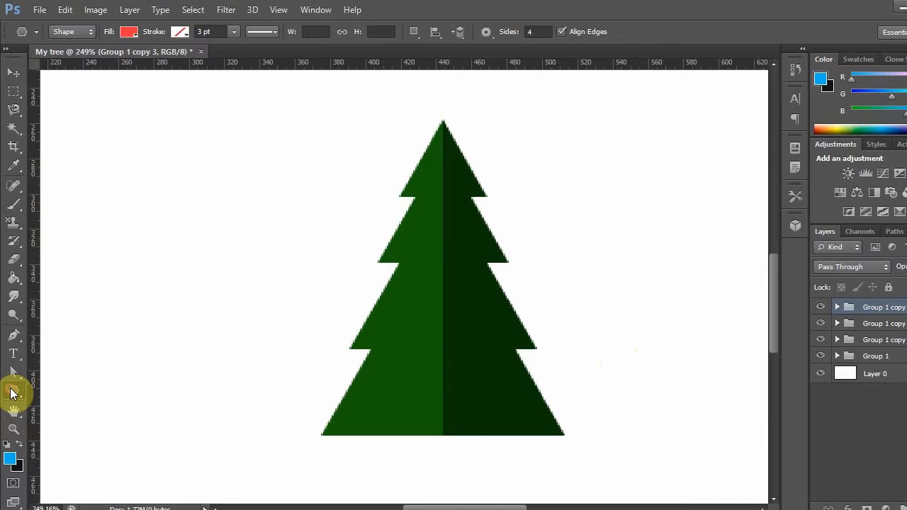
left_click(12, 392)
left_click(51, 388)
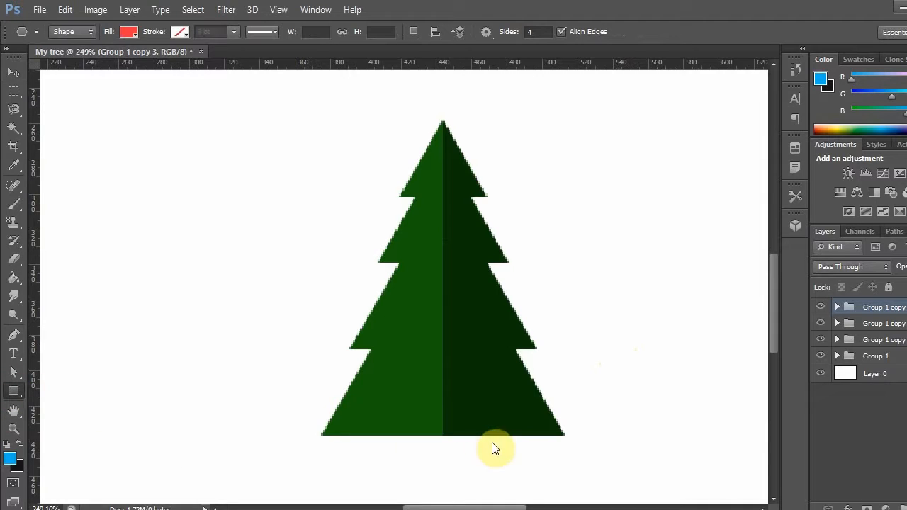
left_click(317, 280)
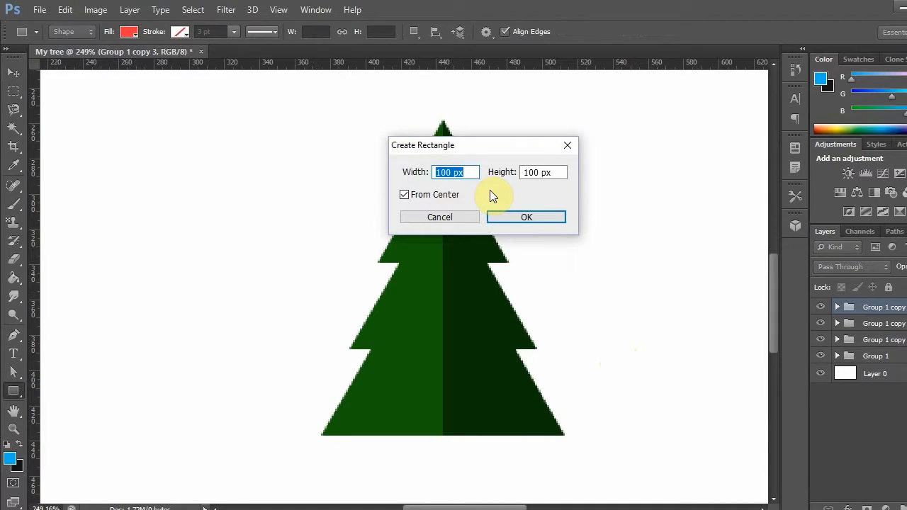
type("50")
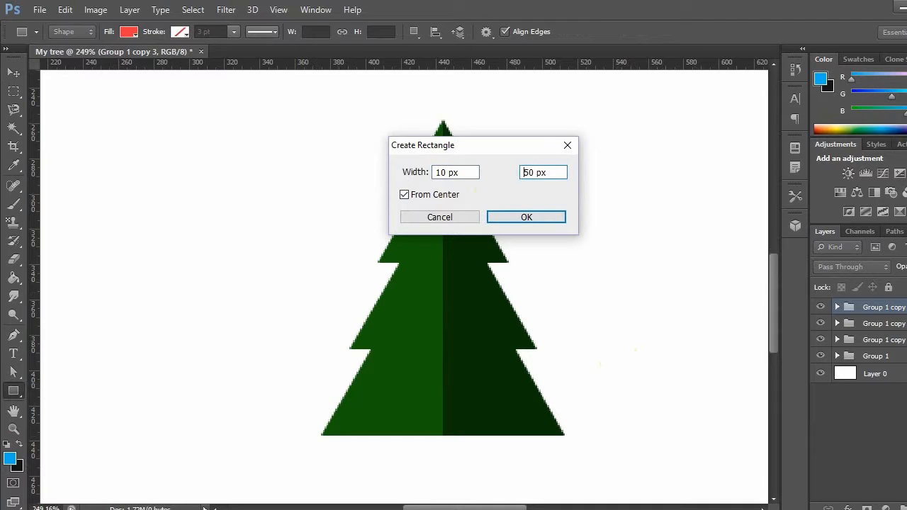
key("Return")
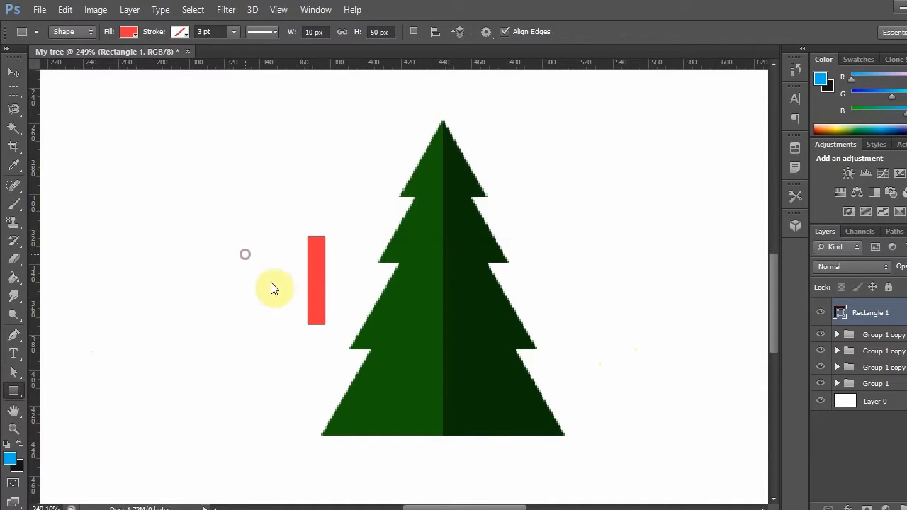
- Create a second 10 × 50 px rectangle and place it flush against the right edge of the first one
left_click(381, 255)
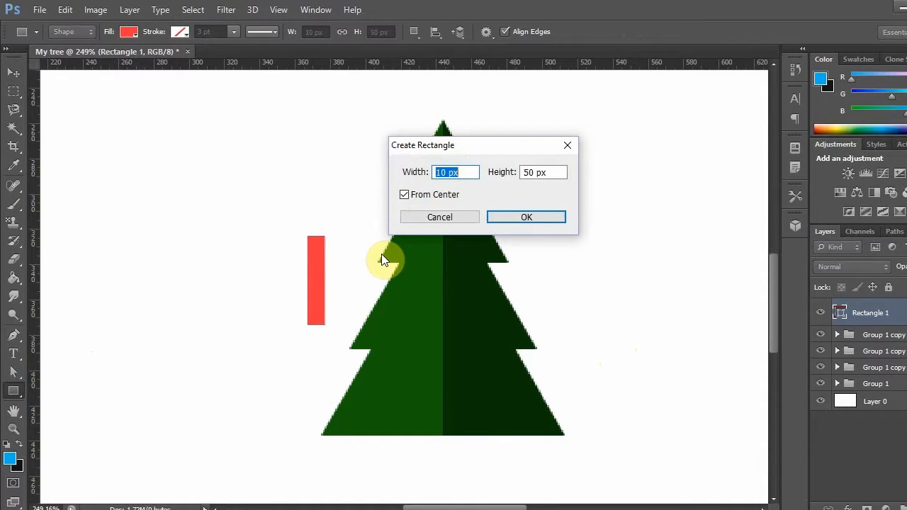
key("Return")
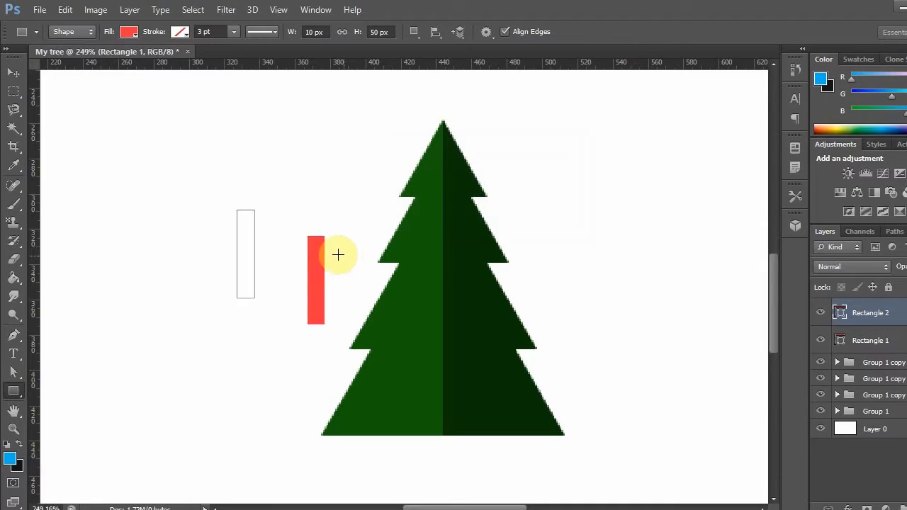
left_click(13, 72)
left_click_drag(245, 262, 329, 291)
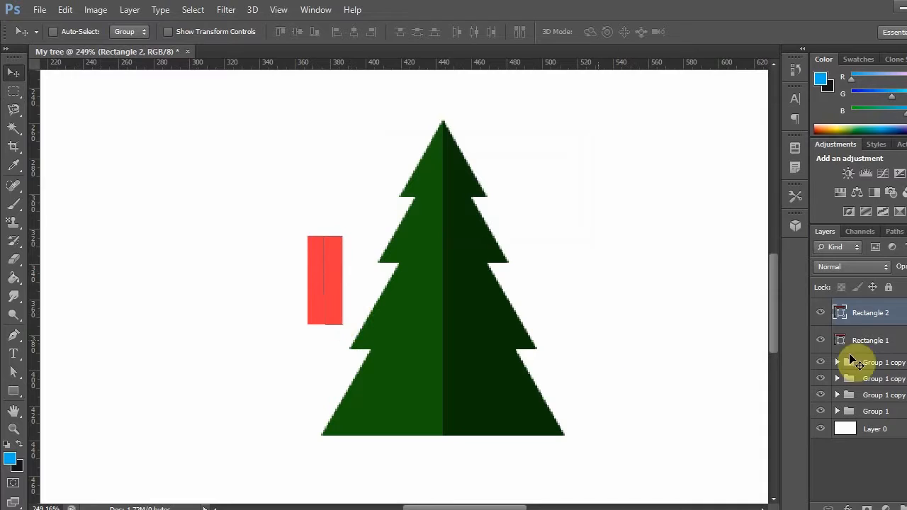
- Fill Rectangle 2, the right half of the trunk, with the dark brown 4d4108
double_click(838, 313)
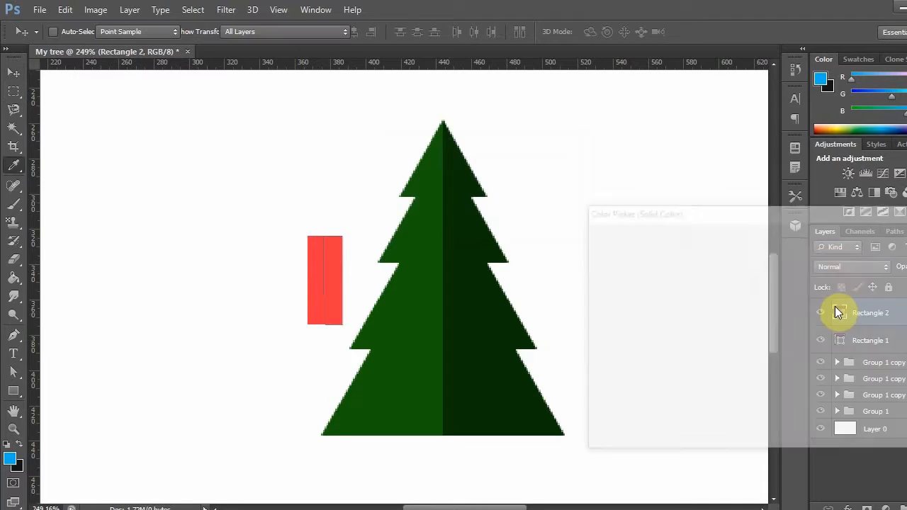
left_click_drag(792, 395, 792, 400)
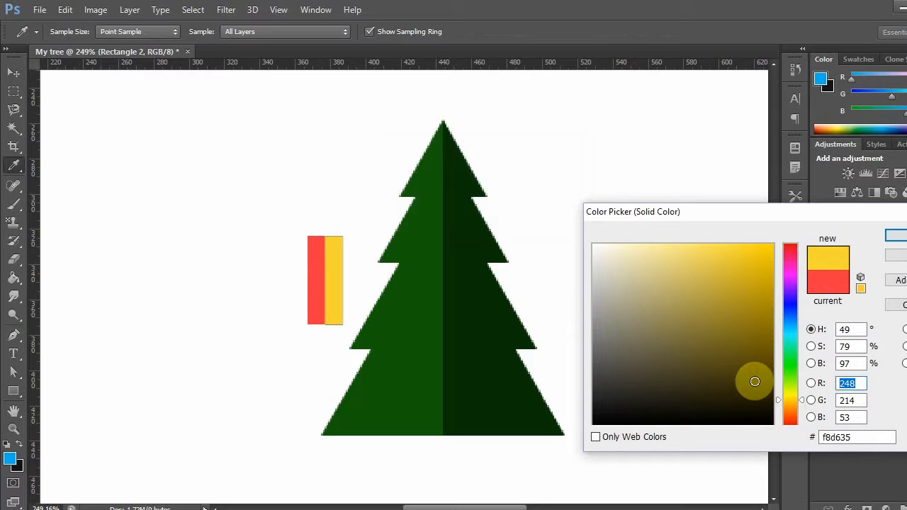
left_click(753, 371)
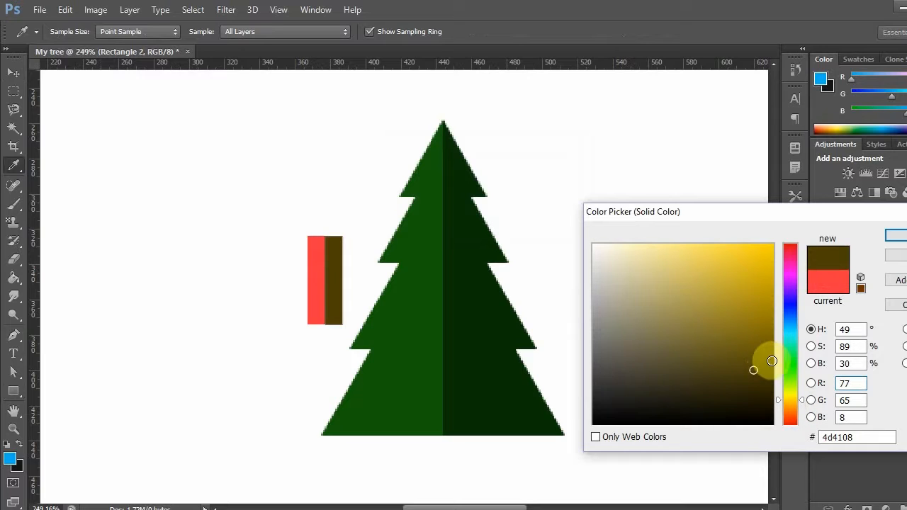
left_click_drag(856, 437, 803, 431)
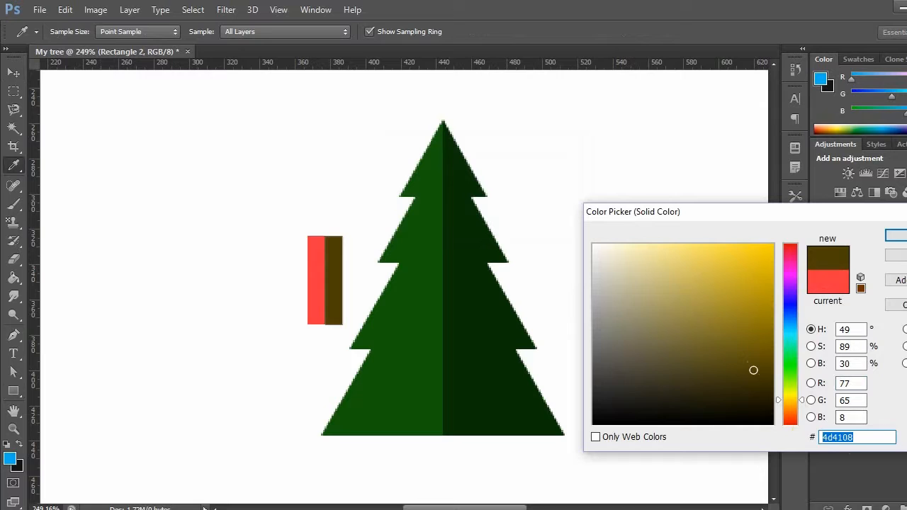
left_click(899, 236)
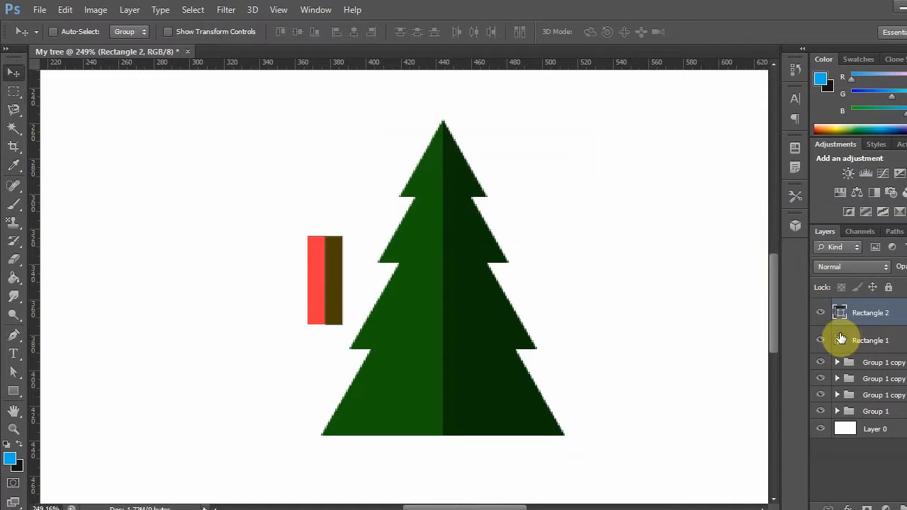
- Fill Rectangle 1, the left half of the trunk, with the lighter brown 72610f
left_click(840, 340)
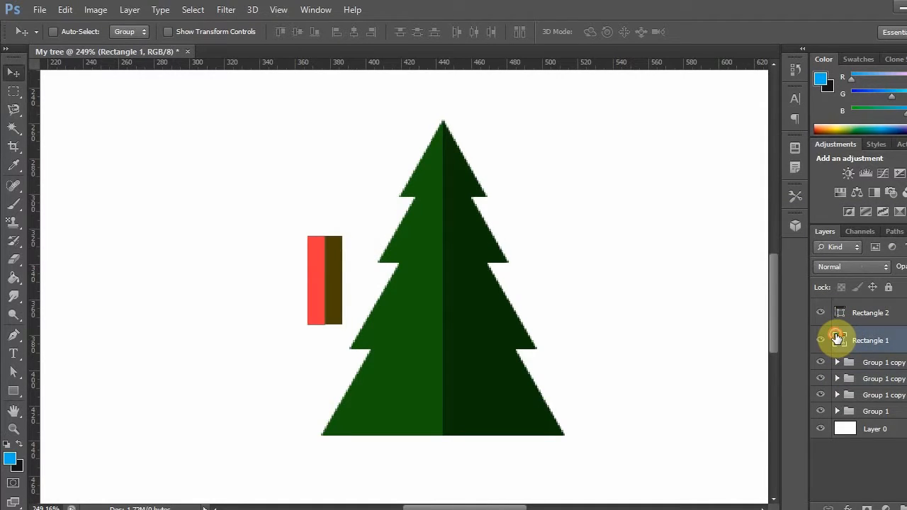
double_click(837, 339)
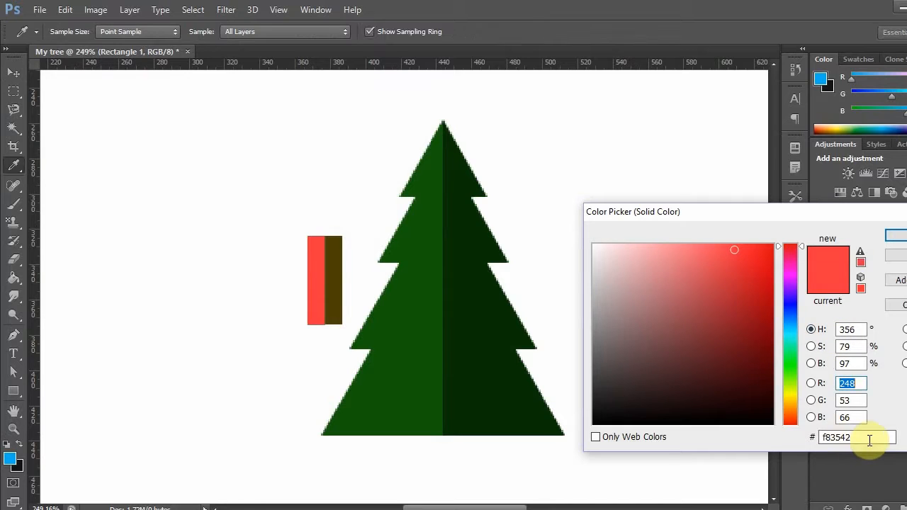
left_click(865, 438)
type("4d4108")
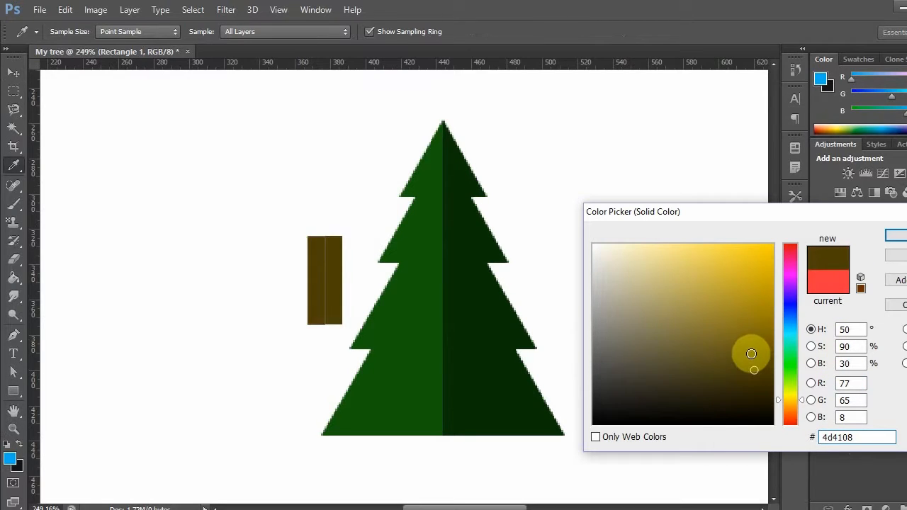
left_click(749, 351)
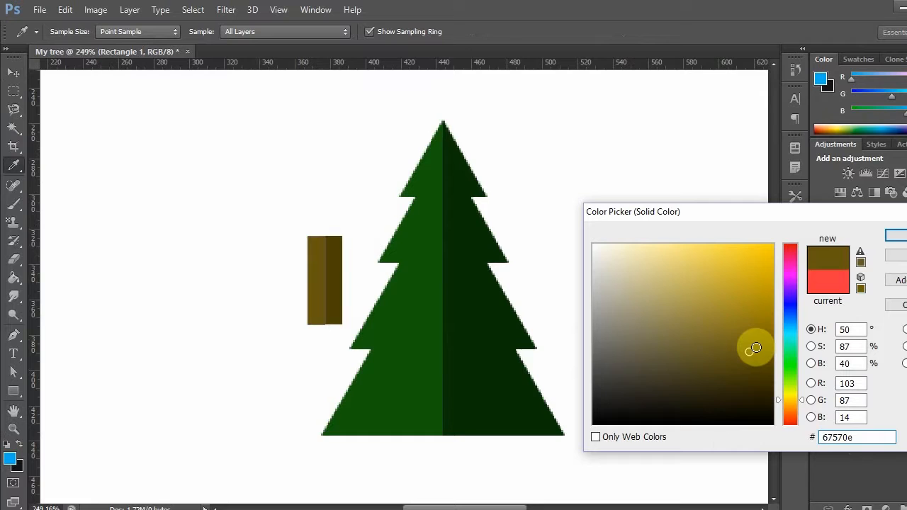
left_click_drag(749, 345, 750, 344)
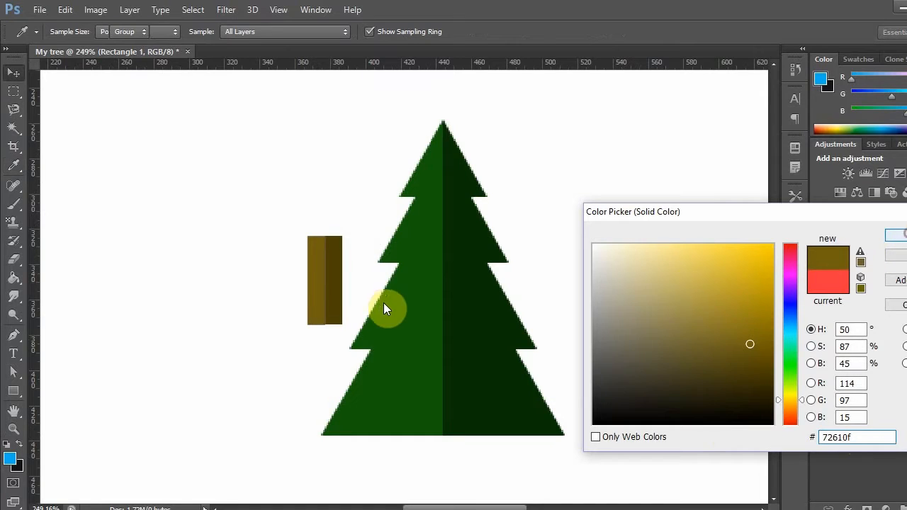
key("Return")
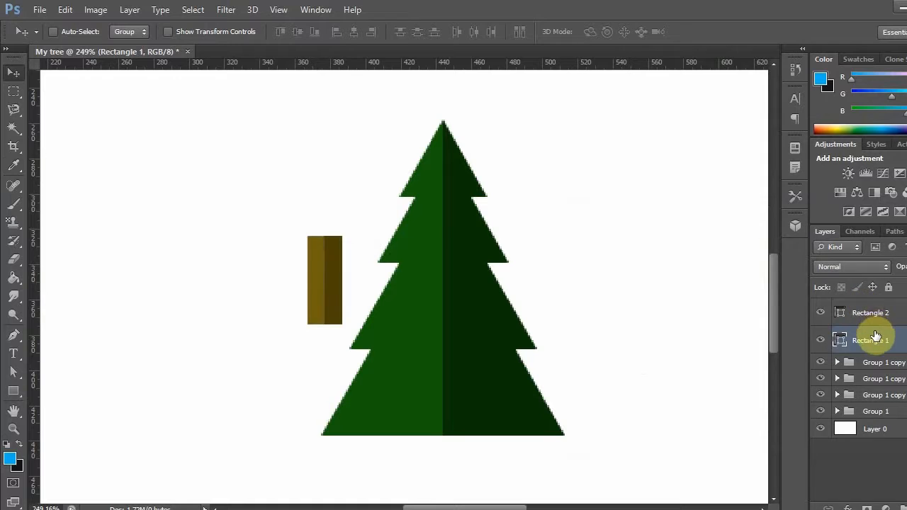
- Group the two brown rectangles and place them as a centred trunk under the lowest tier, ordered just above Layer 0
left_click(870, 313, "shift")
key("ctrl+g")
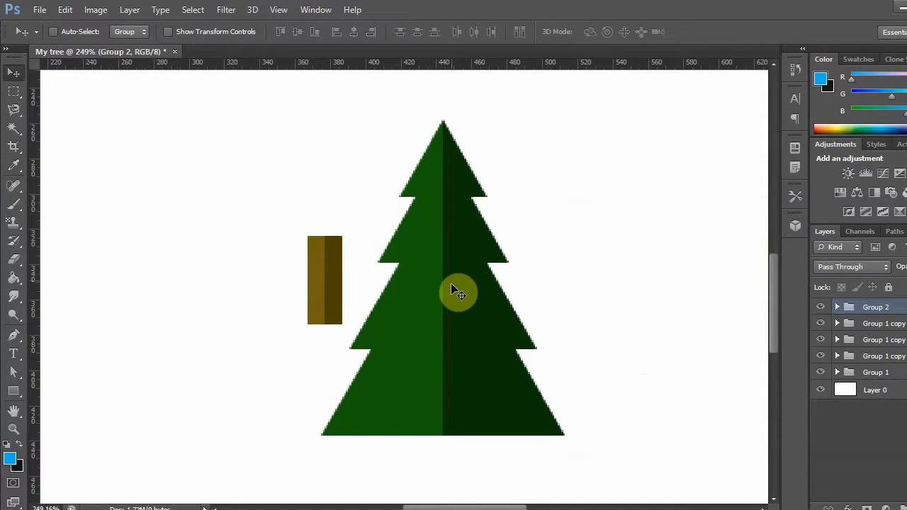
scroll(494, 298, "down", 1)
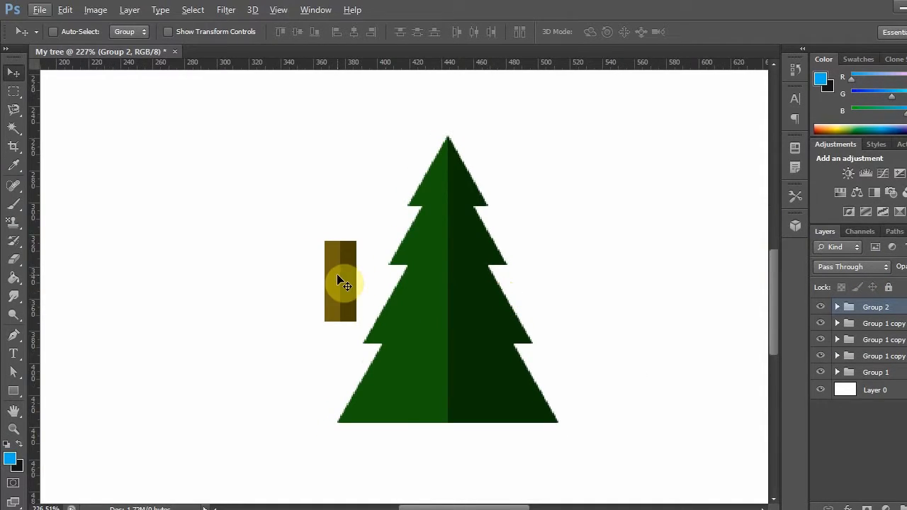
left_click_drag(338, 276, 454, 457)
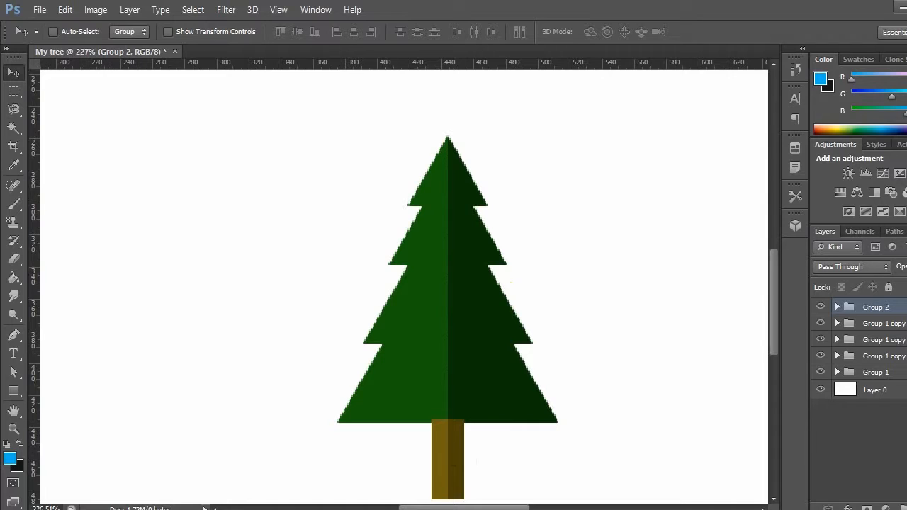
left_click_drag(887, 302, 892, 379)
- Combine the four tier groups and the trunk group into one group above Layer 0
scroll(709, 402, "down", 3)
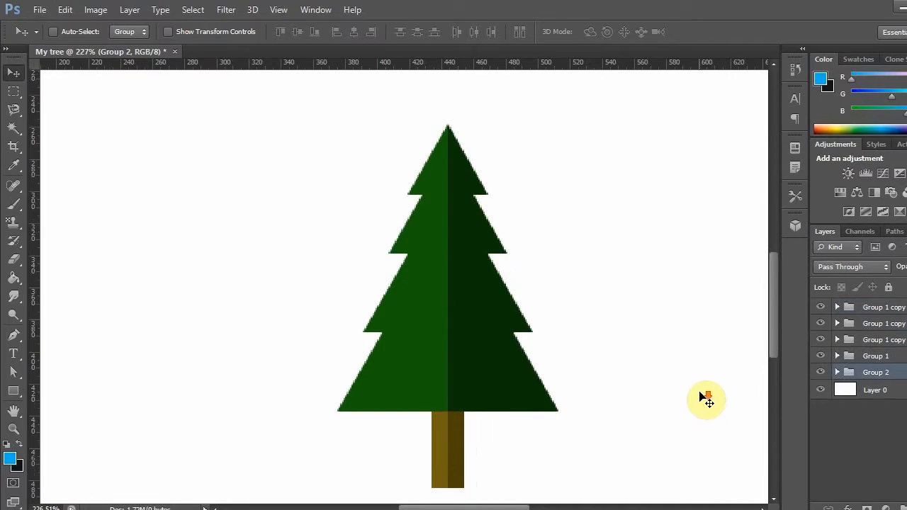
left_click(874, 313, "shift")
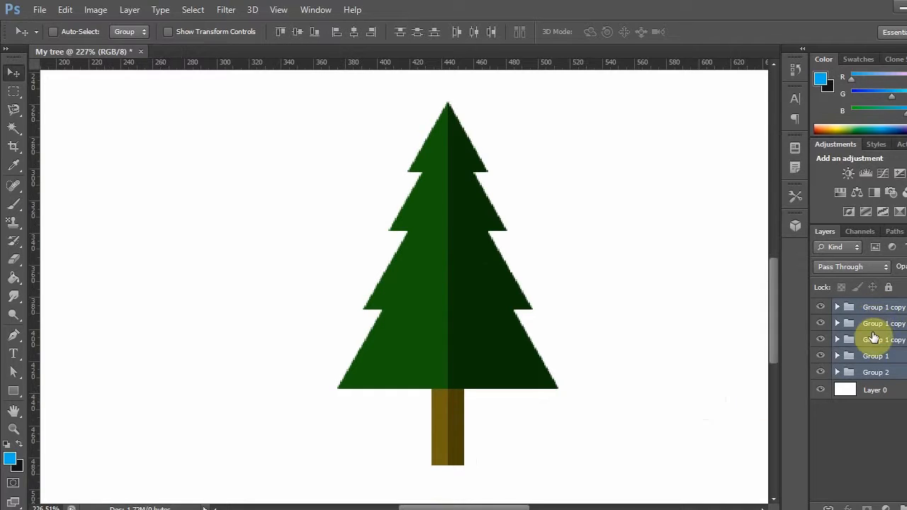
key("ctrl+g")
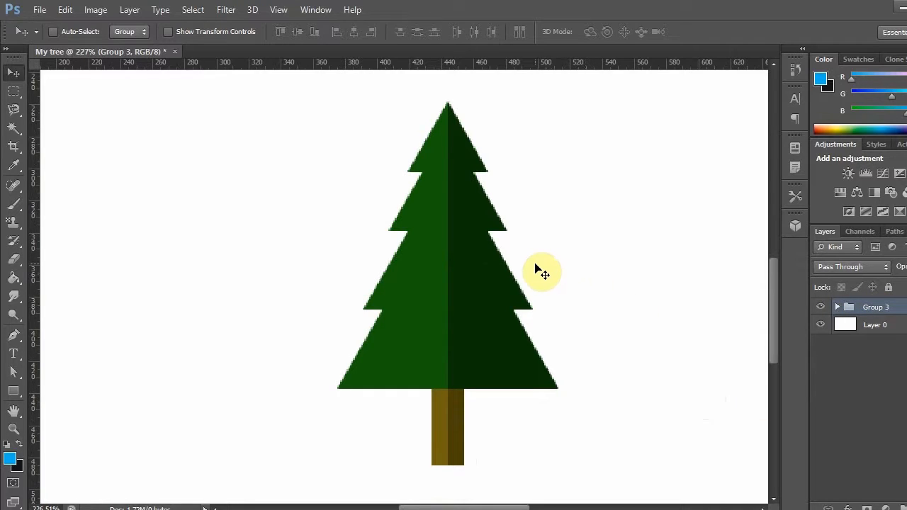
- Move the tree group about 58 px right and 87 px up, towards the centre of the canvas
scroll(541, 271, "down", 1, "alt")
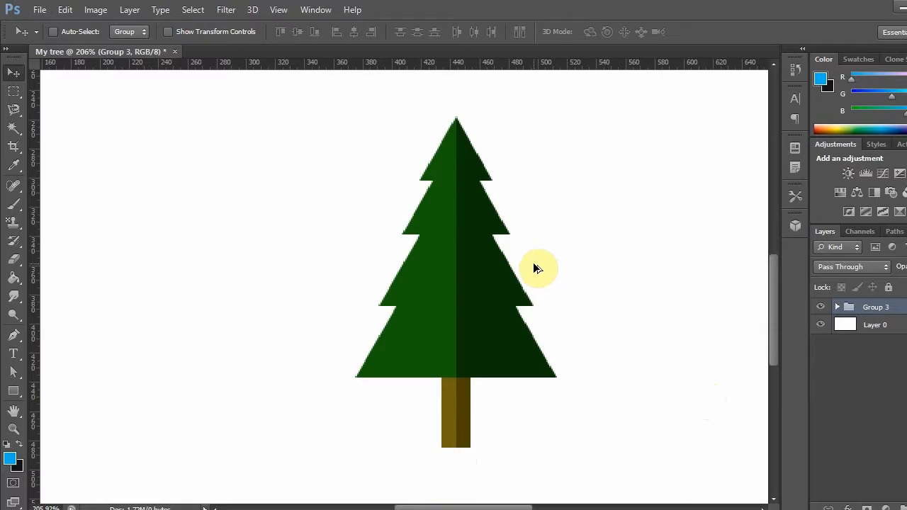
key("ctrl+0")
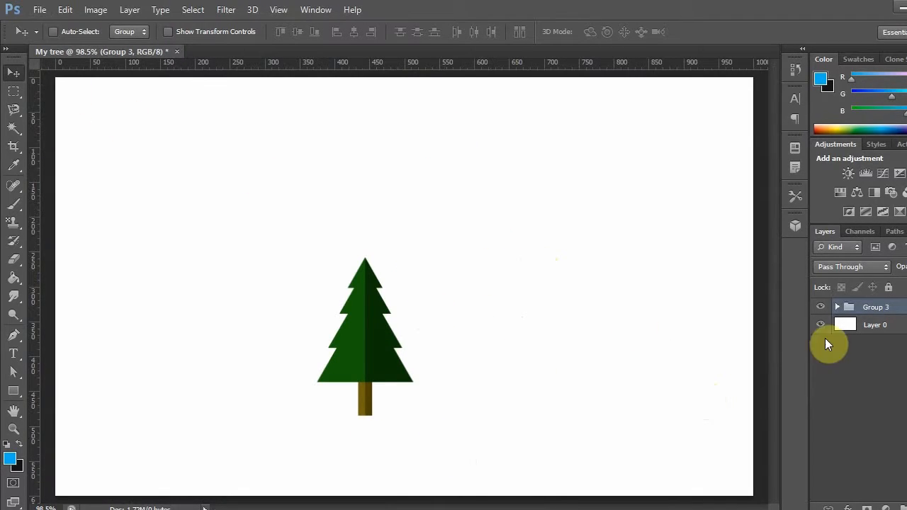
left_click_drag(393, 340, 411, 310)
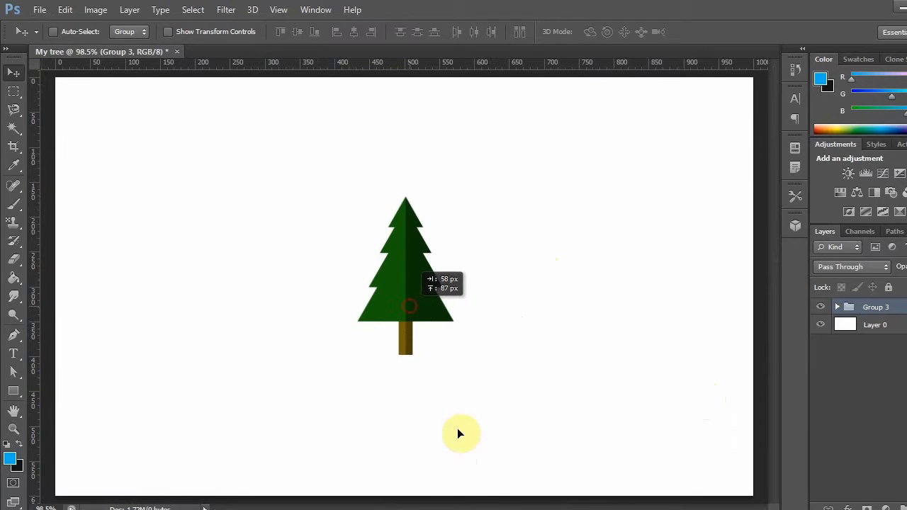
- Create a red circle shape 300 px wide and 300 px high with the Ellipse tool
left_click(14, 392)
left_click_drag(15, 395, 43, 415)
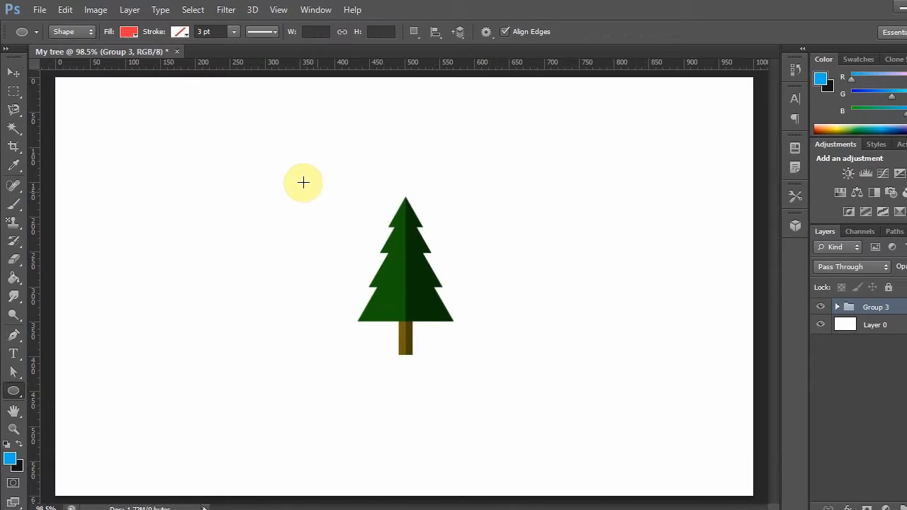
left_click(376, 257)
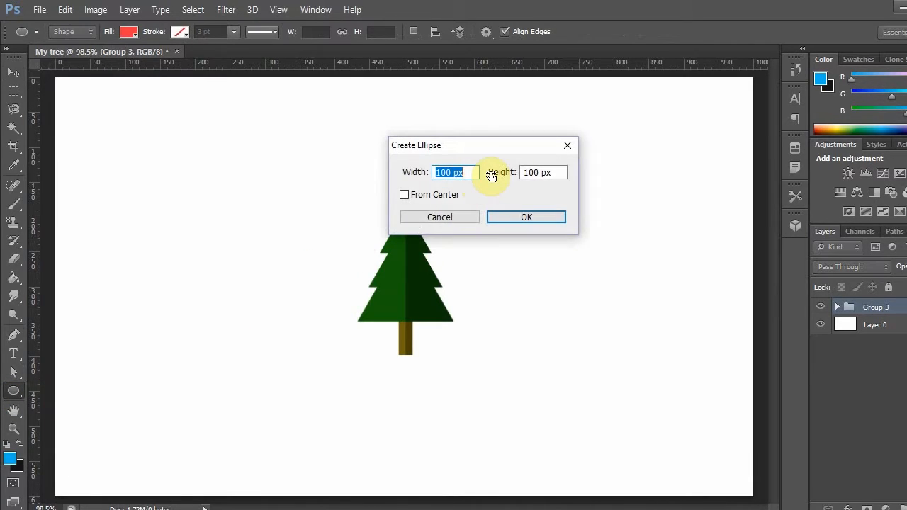
type("3")
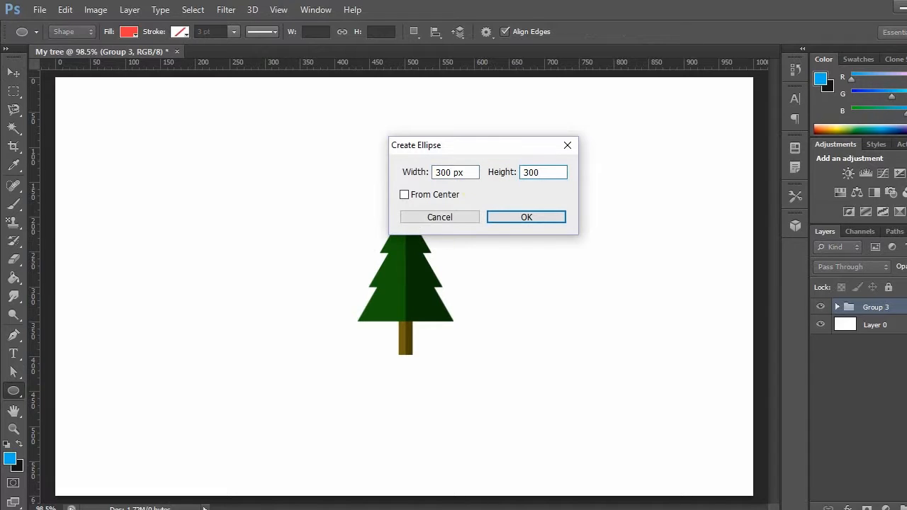
key("Return")
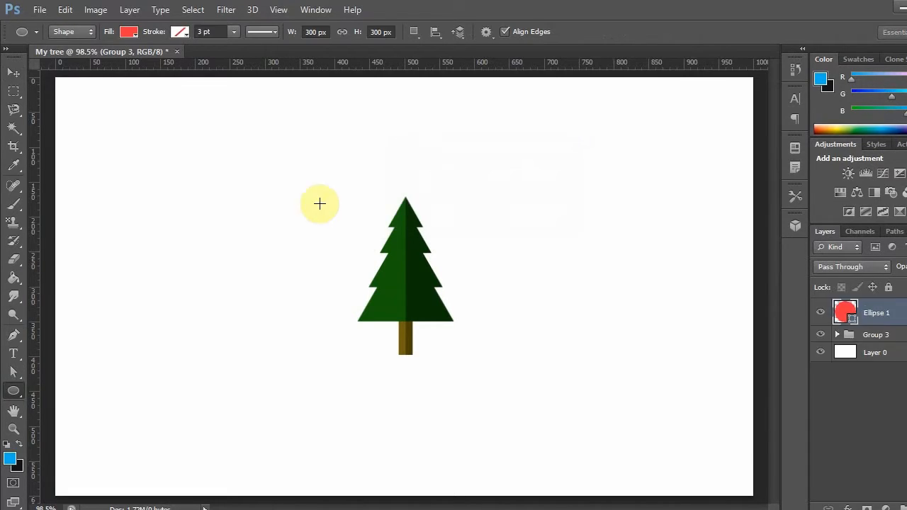
- Centre the red circle around the tree and order Ellipse 1 between the tree group and Layer 0
left_click(14, 72)
left_click_drag(454, 313, 428, 250)
left_click_drag(881, 312, 883, 346)
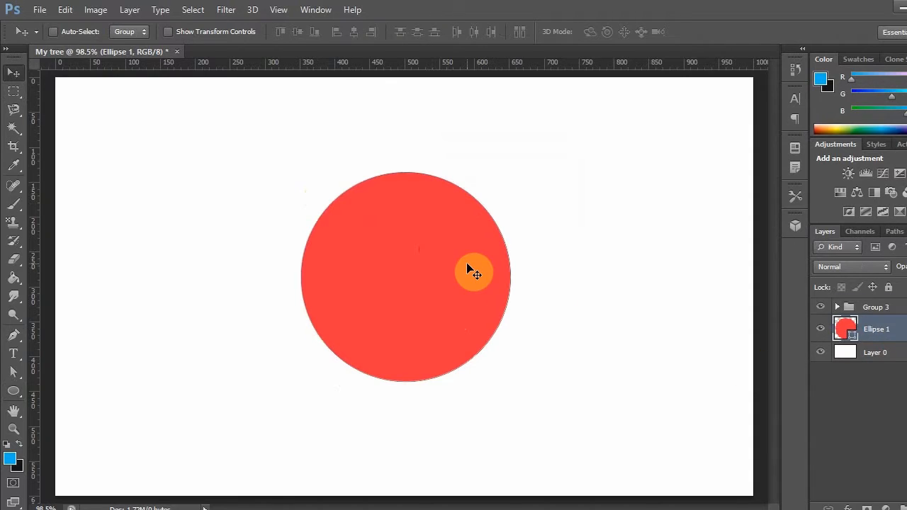
left_click_drag(494, 268, 490, 268)
- Scale the tree group to about 88% and nudge it into the horizontal middle of the red circle
left_click(881, 306)
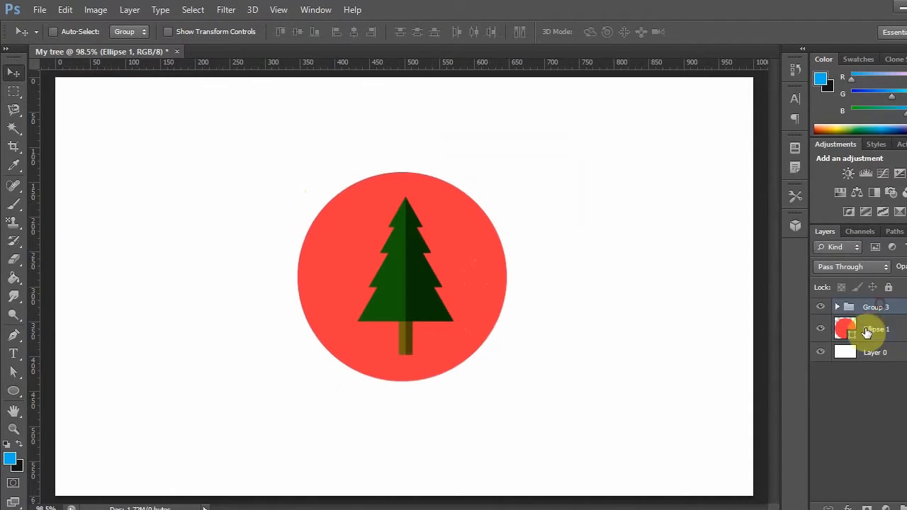
key("ctrl+t")
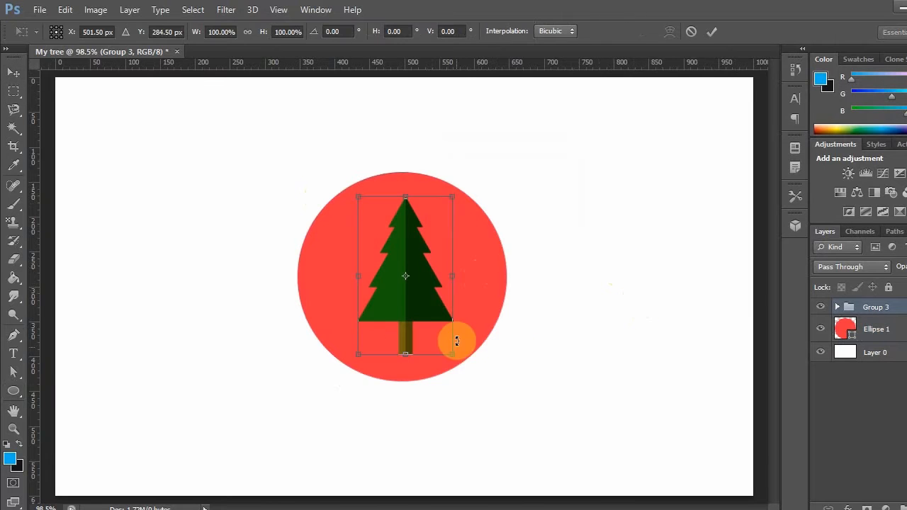
left_click_drag(452, 357, 443, 339)
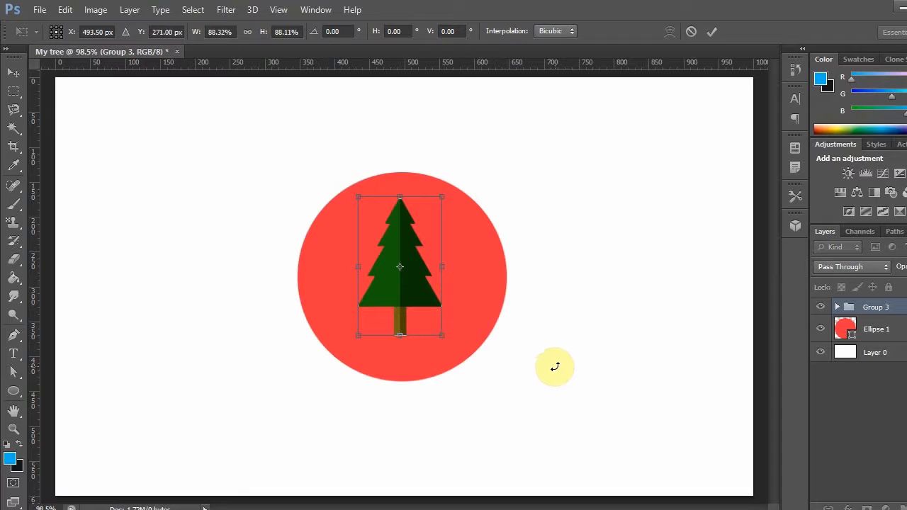
key("Right")
key("Right")
key("Right")
key("Right")
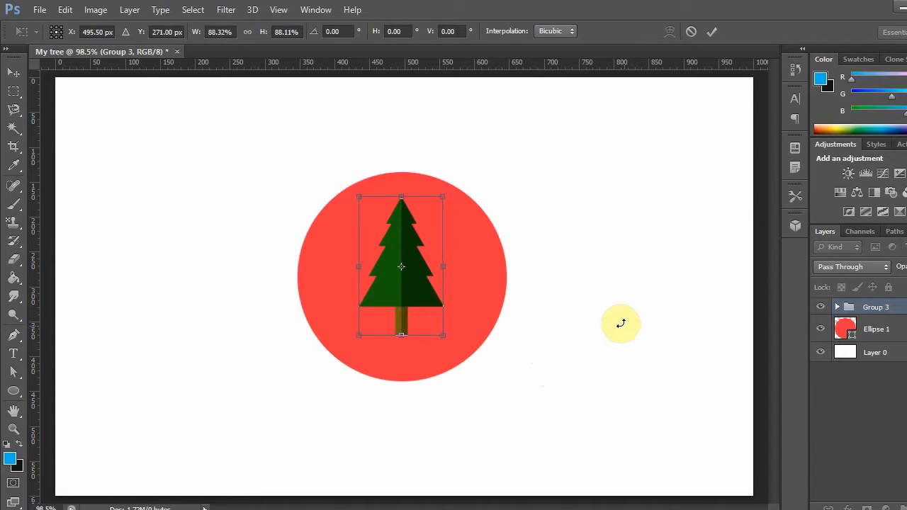
key("Right")
key("Down")
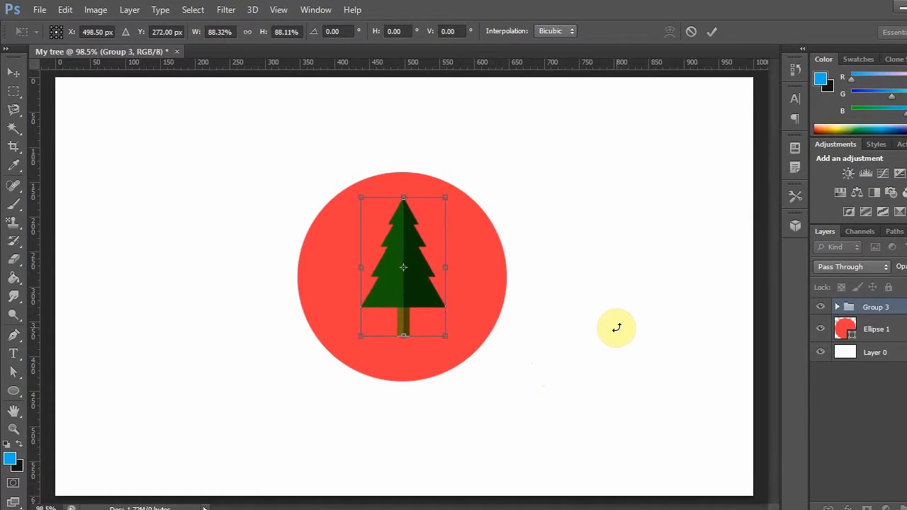
key("Return")
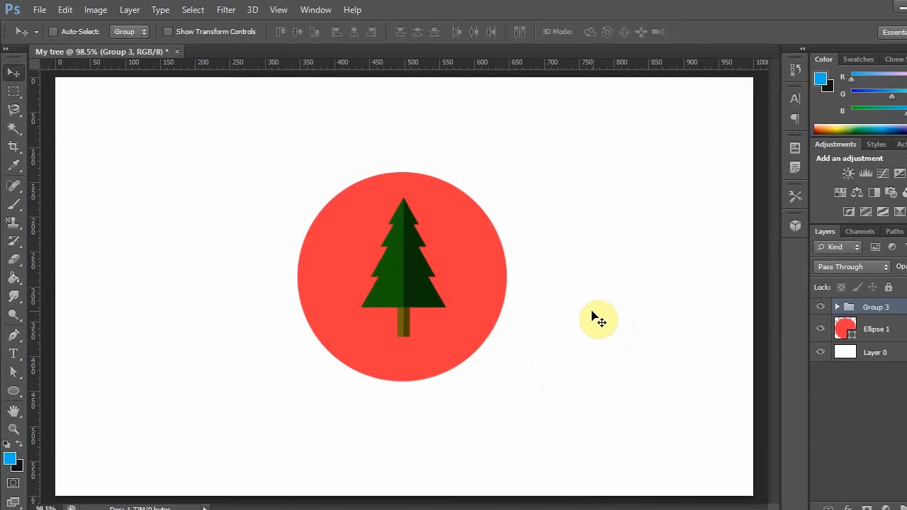
- Rotate the red circle clockwise with Free Transform so its anchor points sit diagonally
left_click(867, 330)
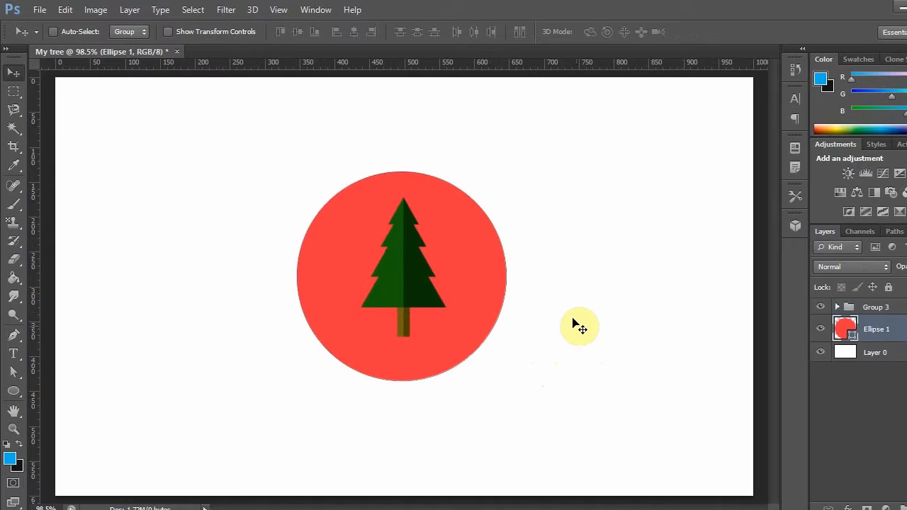
key("ctrl+t")
left_click_drag(518, 160, 604, 257)
double_click(500, 296)
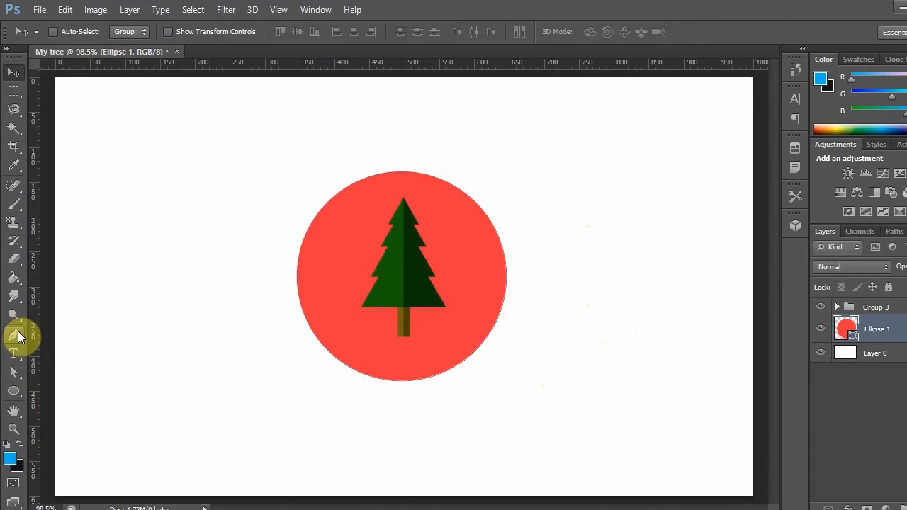
- Delete the red circle's lower-right anchor point to leave a diagonally cut half circle
left_click(17, 376)
left_click_drag(486, 380, 462, 316)
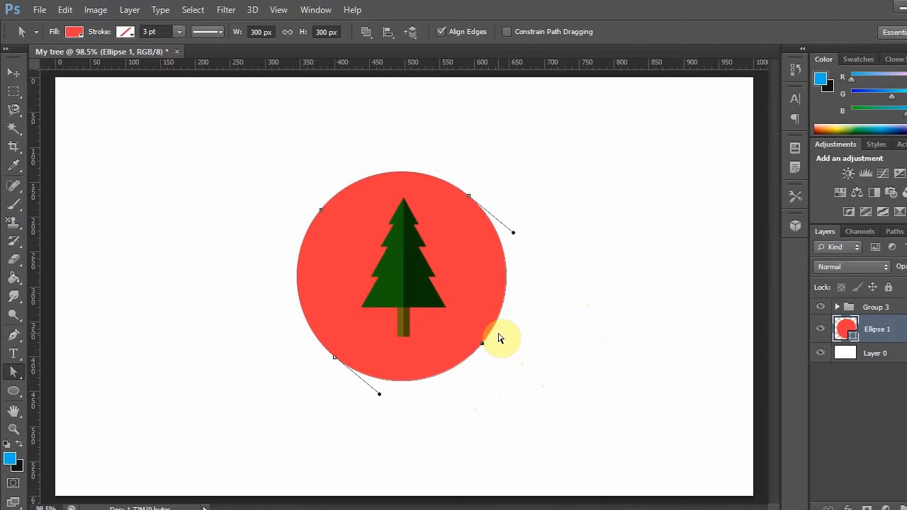
key("Delete")
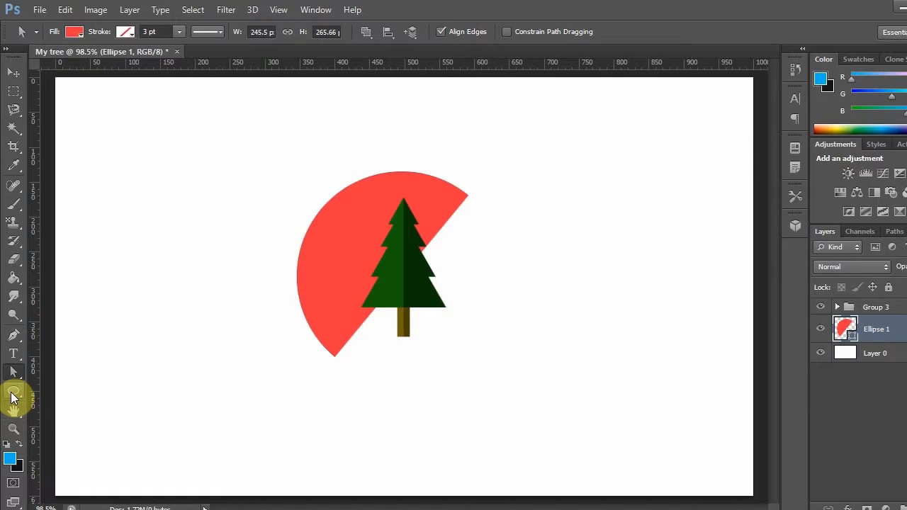
- Draw a small red rectangle about 58 by 27 px beside the tree with the Rectangle tool
left_click(12, 394)
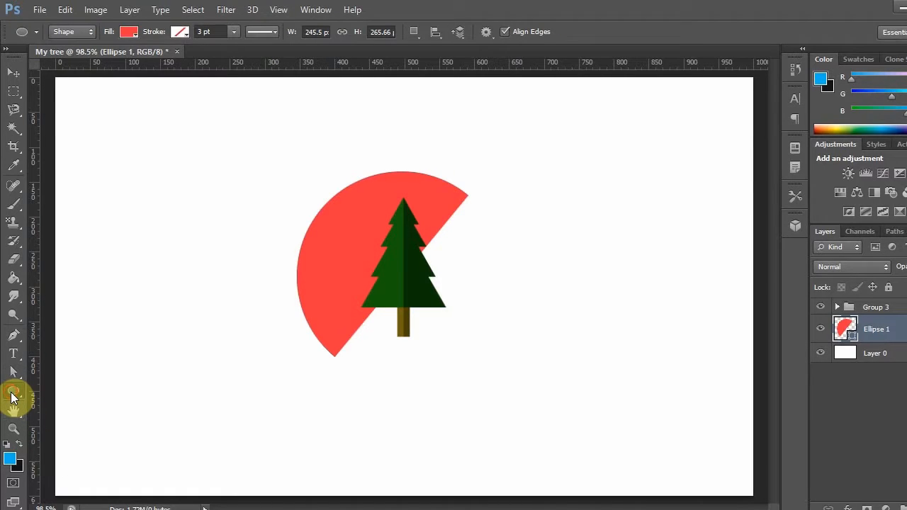
right_click(12, 396)
left_click(71, 388)
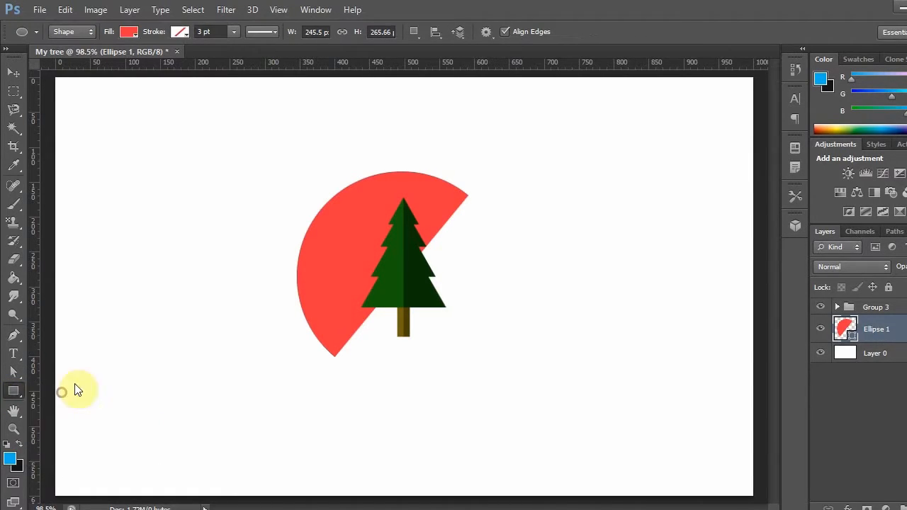
left_click_drag(470, 267, 510, 288)
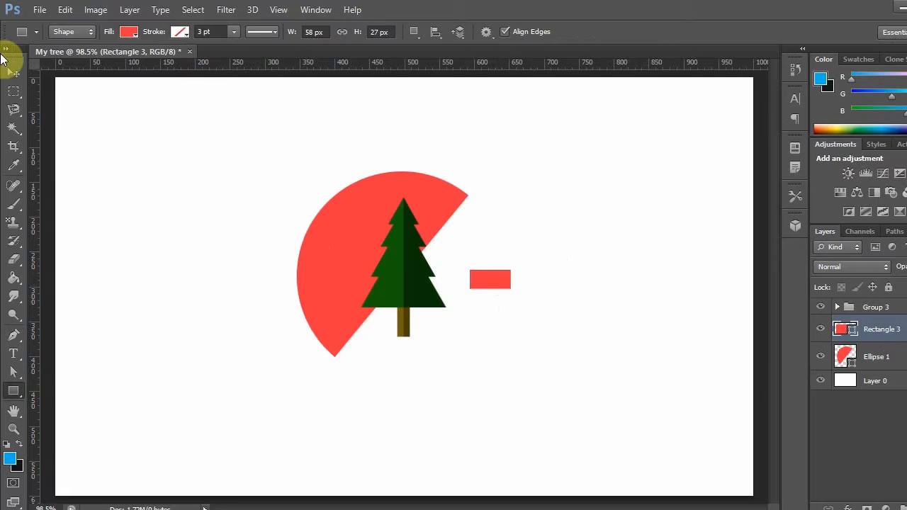
- Place the small rectangle on the half circle's upper-left edge as a cap, rotated about 49° counterclockwise
key("v")
left_click_drag(512, 276, 319, 146)
key("ctrl+t")
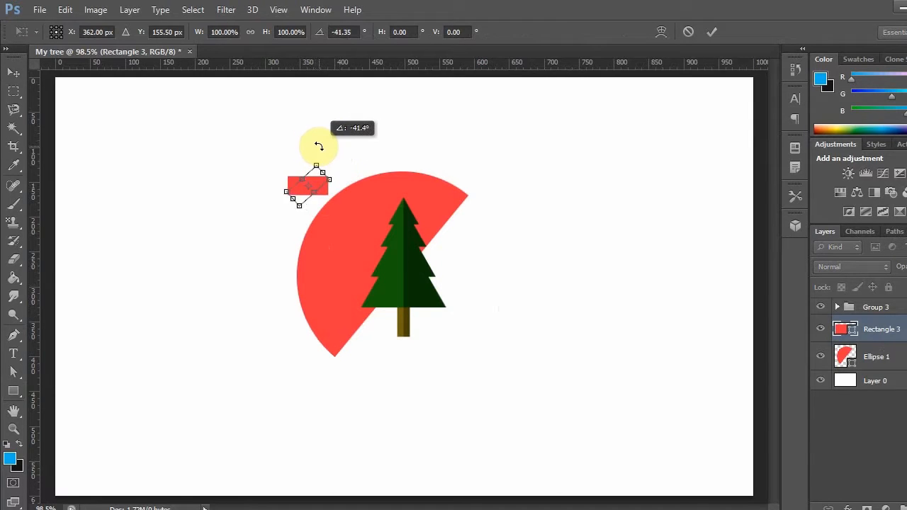
left_click_drag(312, 181, 329, 167)
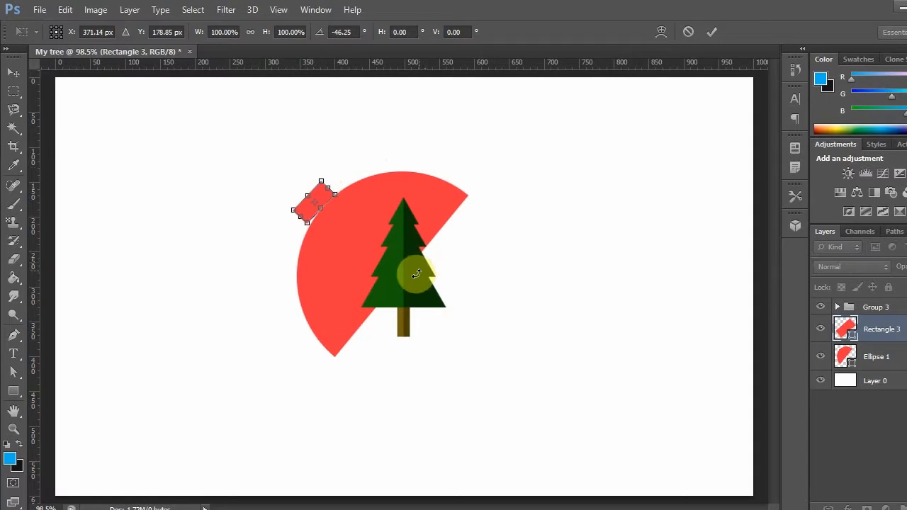
left_click_drag(331, 148, 331, 150)
key("Right")
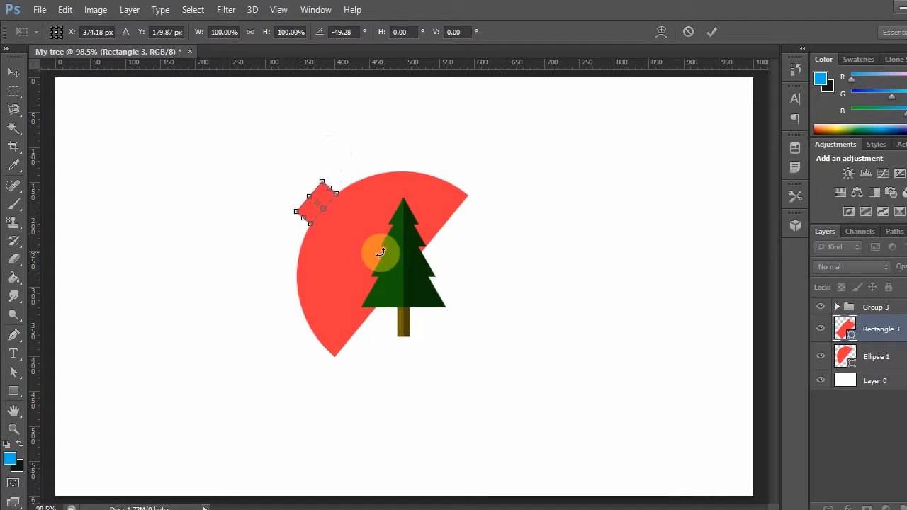
key("Return")
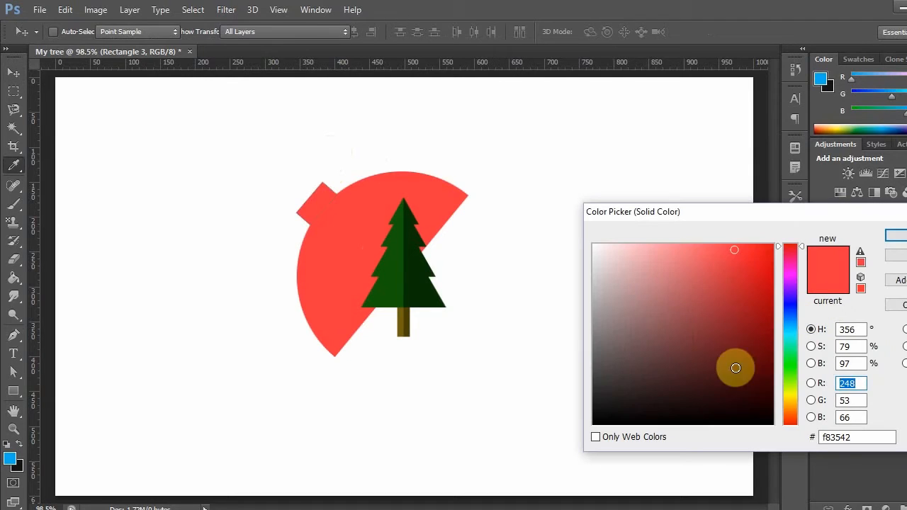
- Fill Rectangle 3, the cap on the half circle, with the yellow d8d61e
left_click(790, 388)
left_click(790, 397)
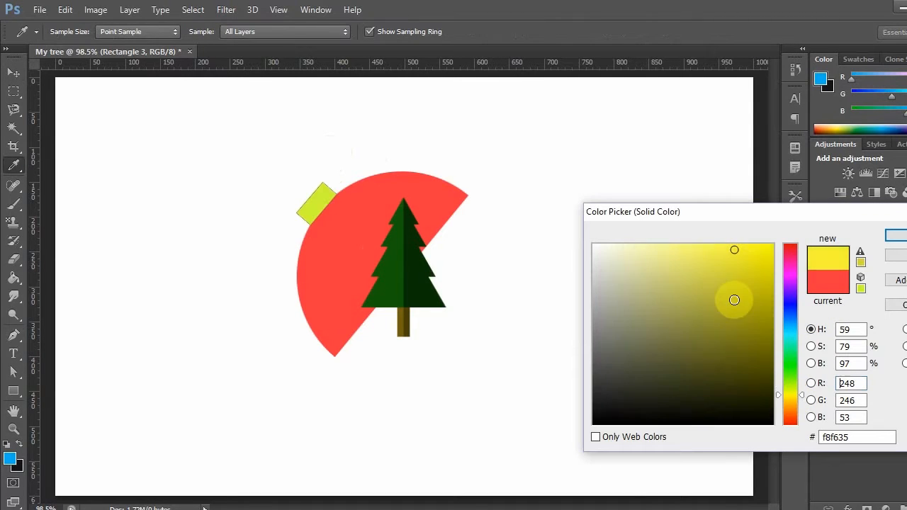
left_click(743, 292)
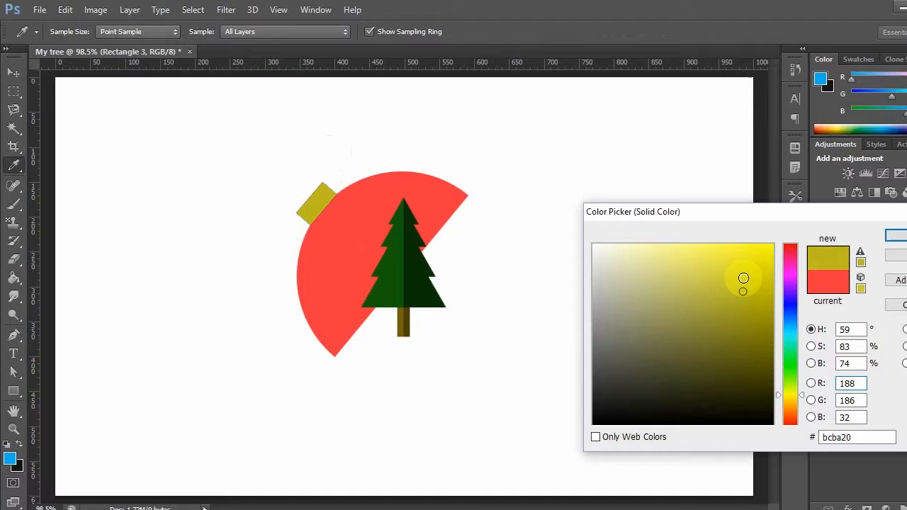
left_click(746, 276)
left_click_drag(745, 267, 752, 263)
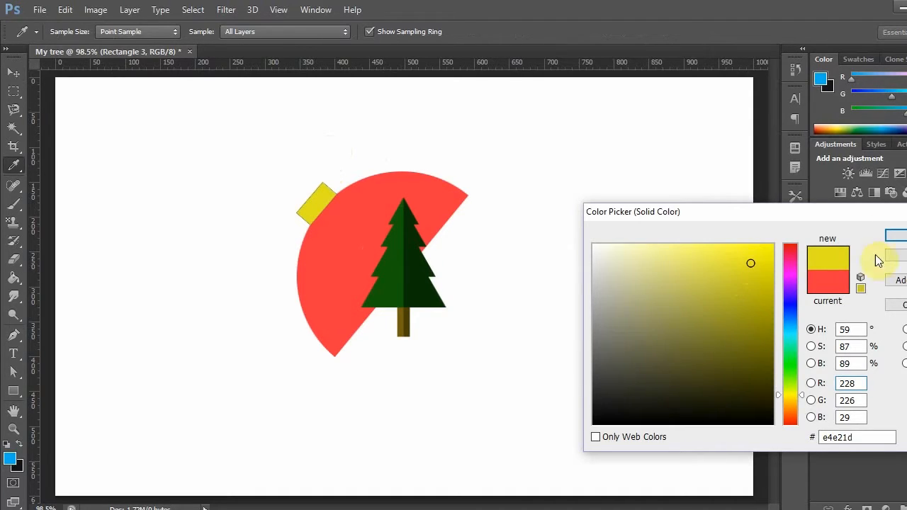
left_click(758, 272)
left_click(756, 277)
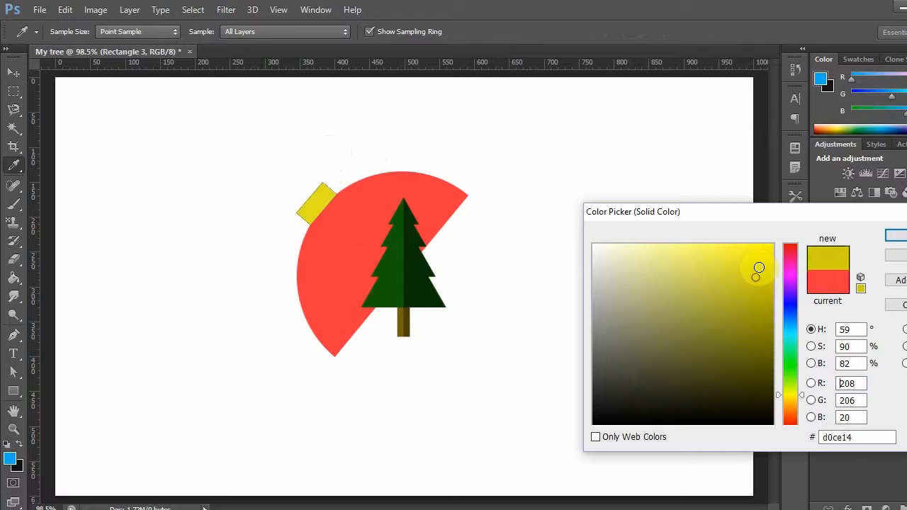
left_click(748, 272)
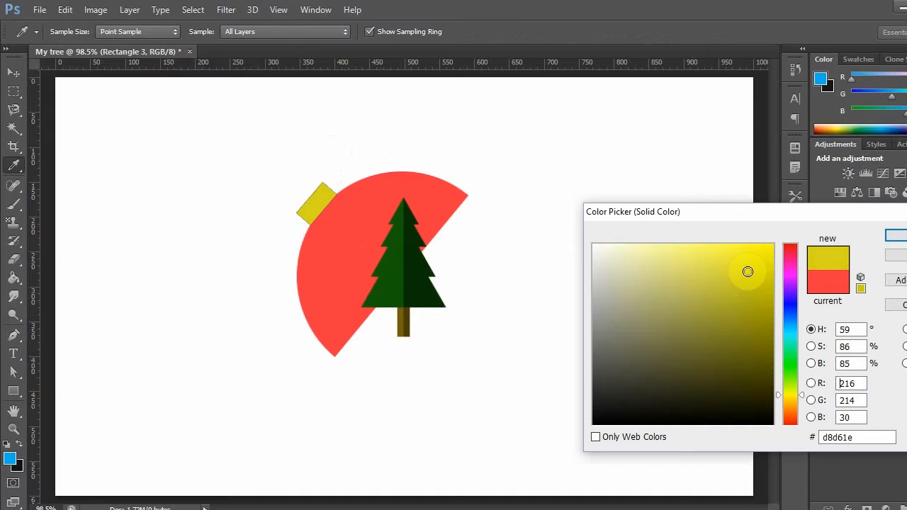
key("Return")
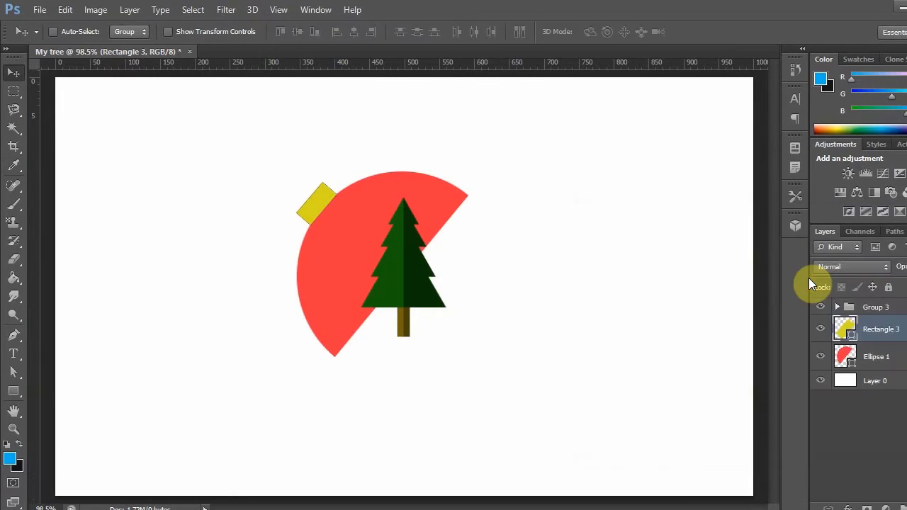
- Duplicate the yellow Rectangle 3 layer as "Rectangle 3 copy" in the My tree document
right_click(841, 326)
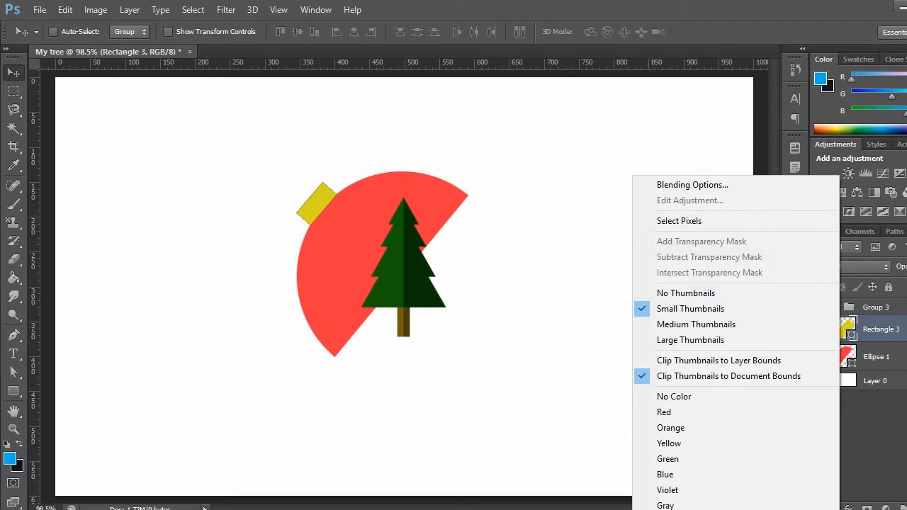
left_click(884, 331)
right_click(881, 330)
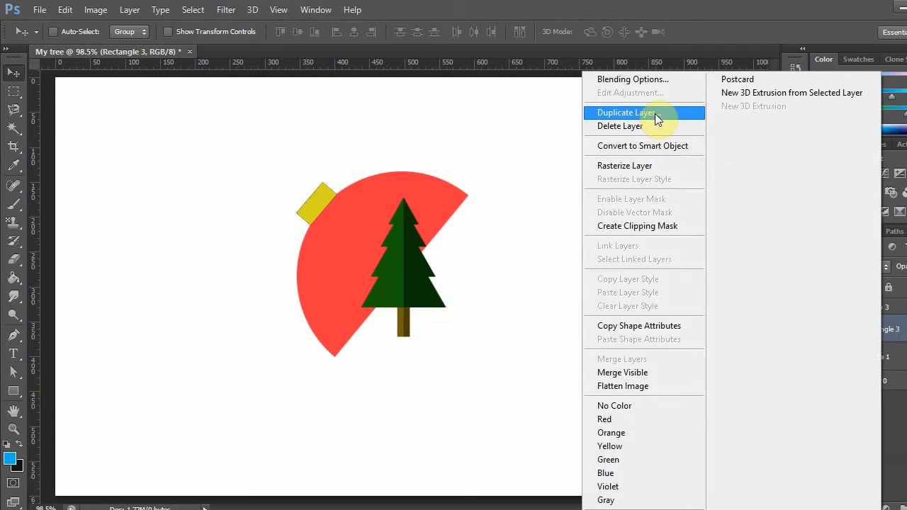
left_click(655, 114)
left_click(606, 160)
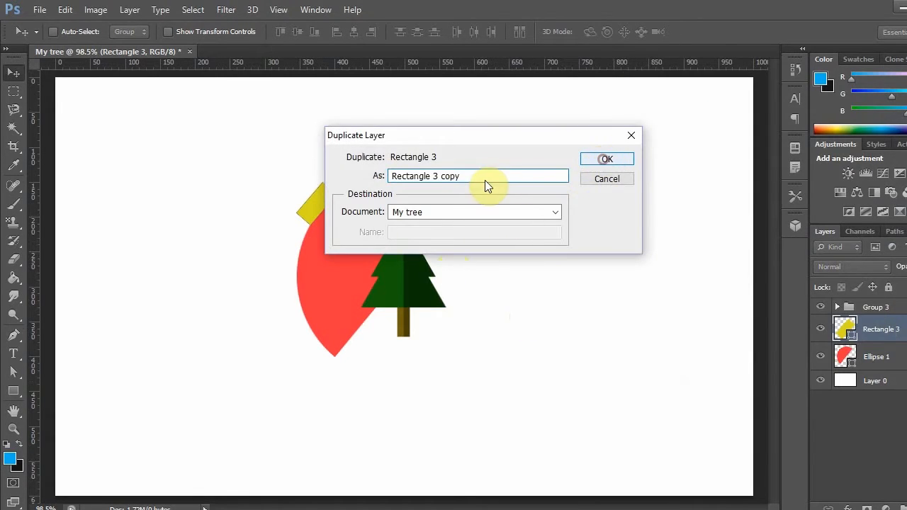
- Scale the yellow copy to about 65% and nudge it outward so it protrudes from the cap's outer edge
key("ctrl+t")
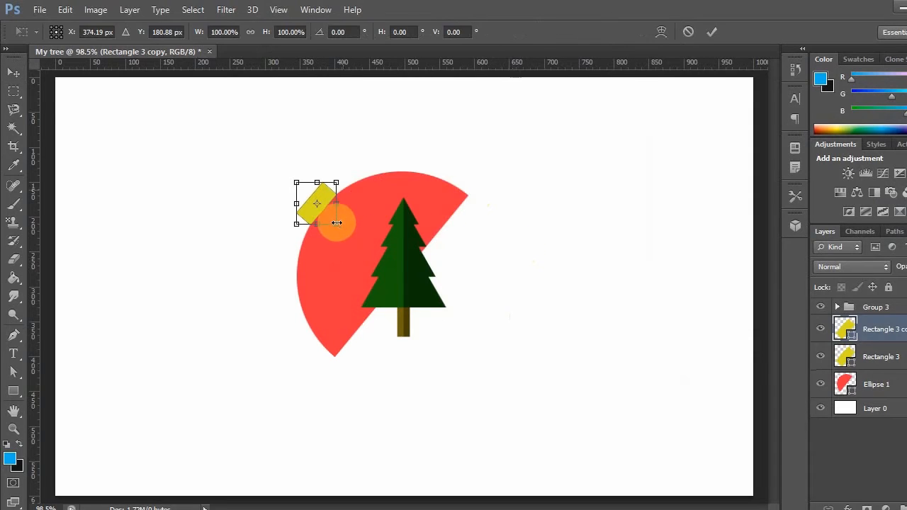
left_click_drag(339, 223, 316, 201)
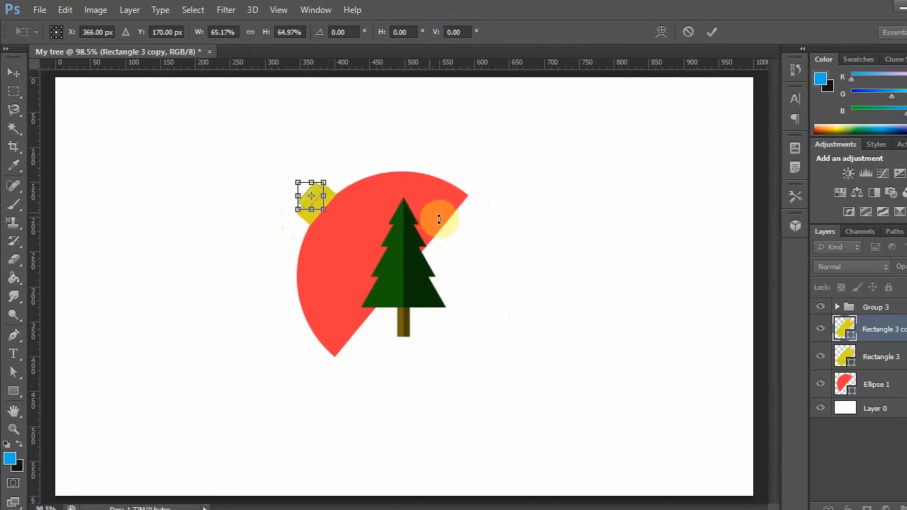
key("Left")
key("Down")
key("Left")
key("Left")
key("Up")
key("Left")
key("Left")
key("Up")
key("Return")
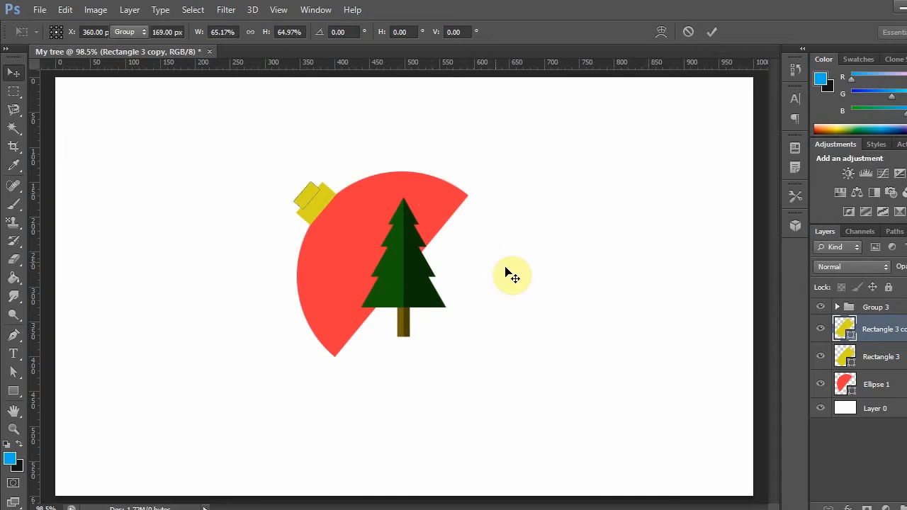
- Order Rectangle 3 copy below Rectangle 3 and clear the layer selection
left_click(889, 329)
left_click_drag(889, 329, 879, 368)
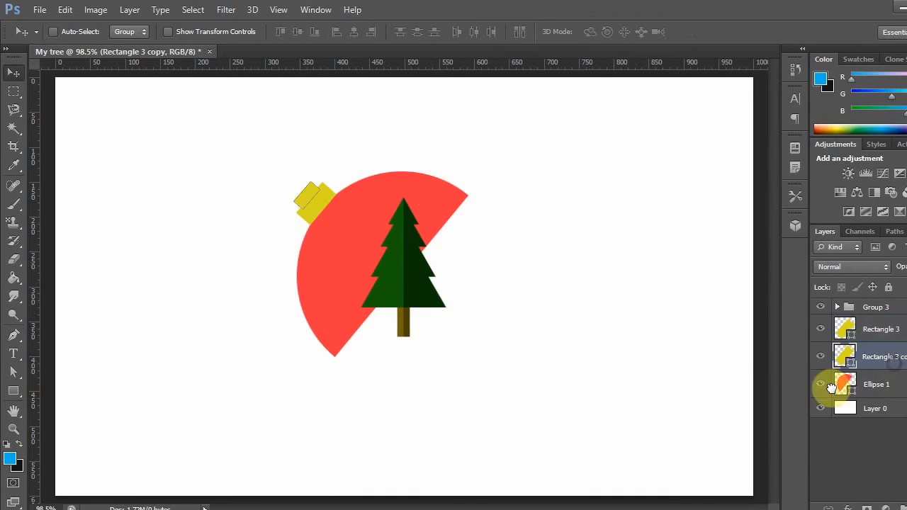
left_click(870, 474)
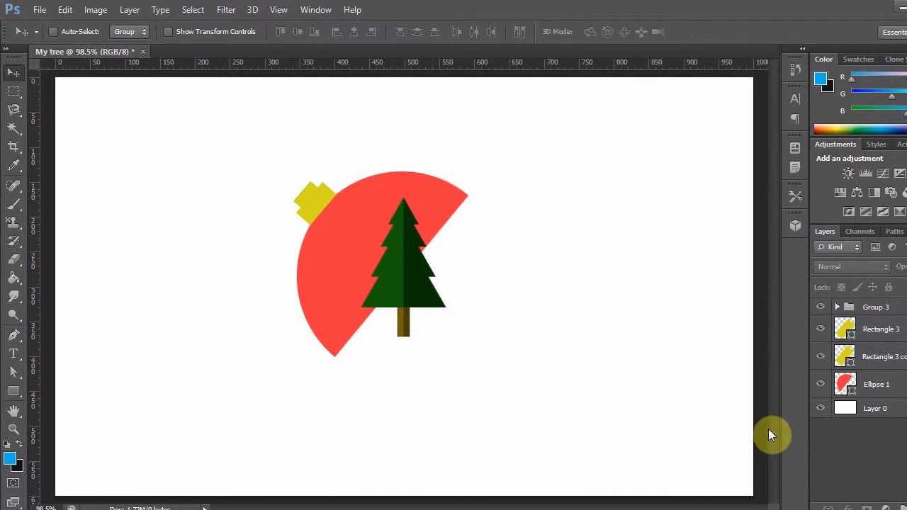